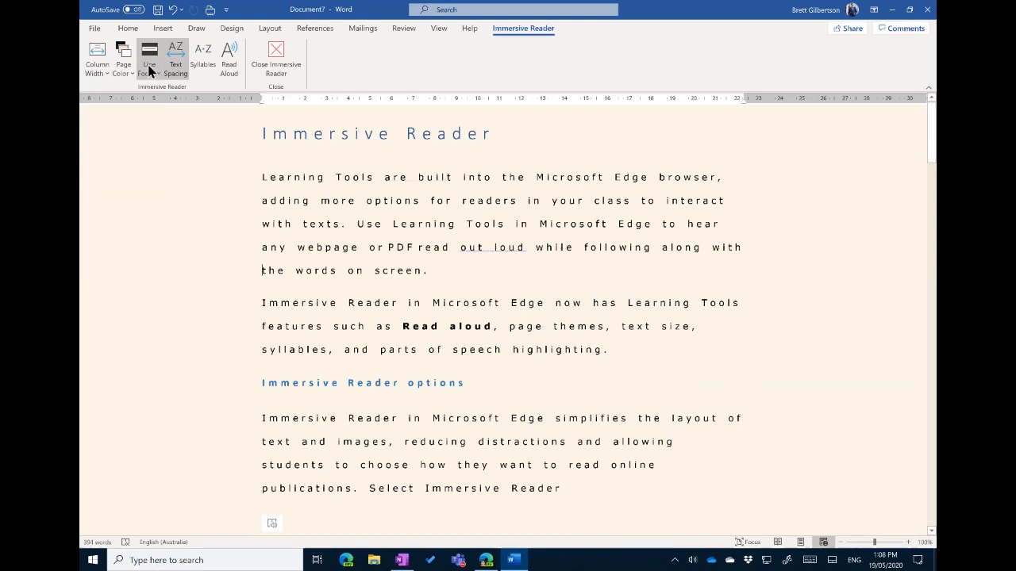
# Try One Line focus and syllable breaks on the Word document, switching each off again
pyautogui.click(146, 73)
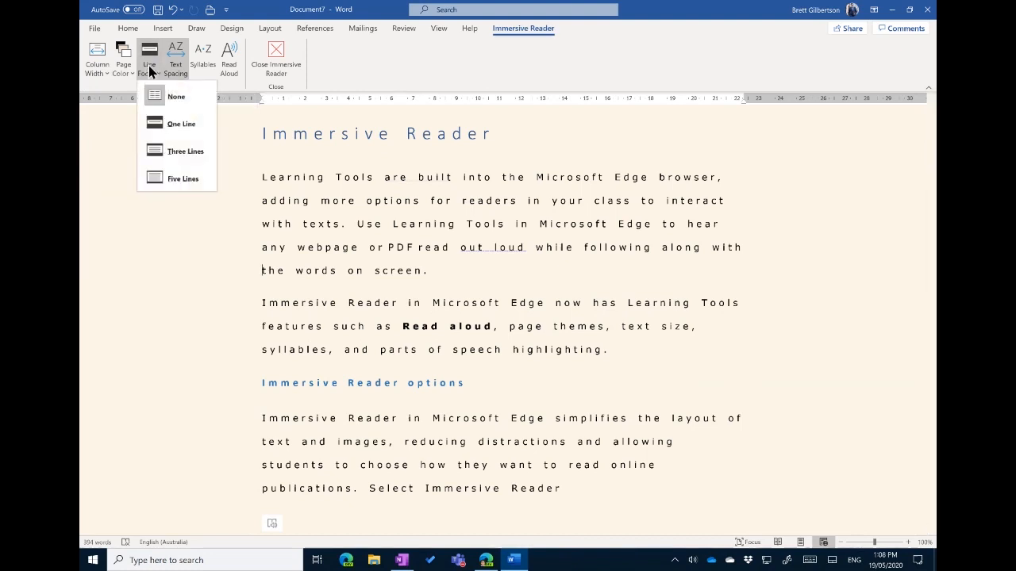
pyautogui.click(161, 126)
pyautogui.click(150, 70)
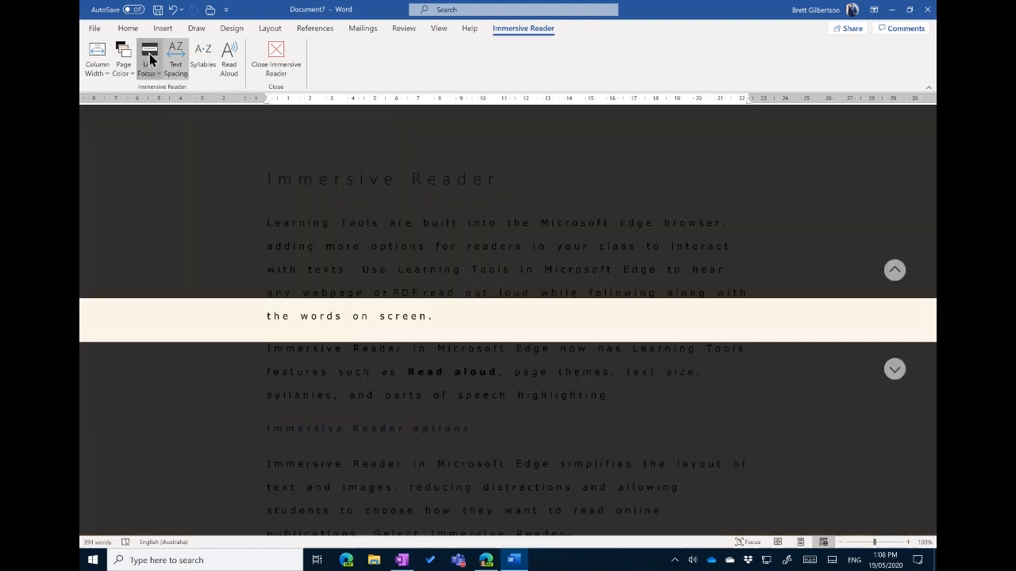
pyautogui.click(172, 97)
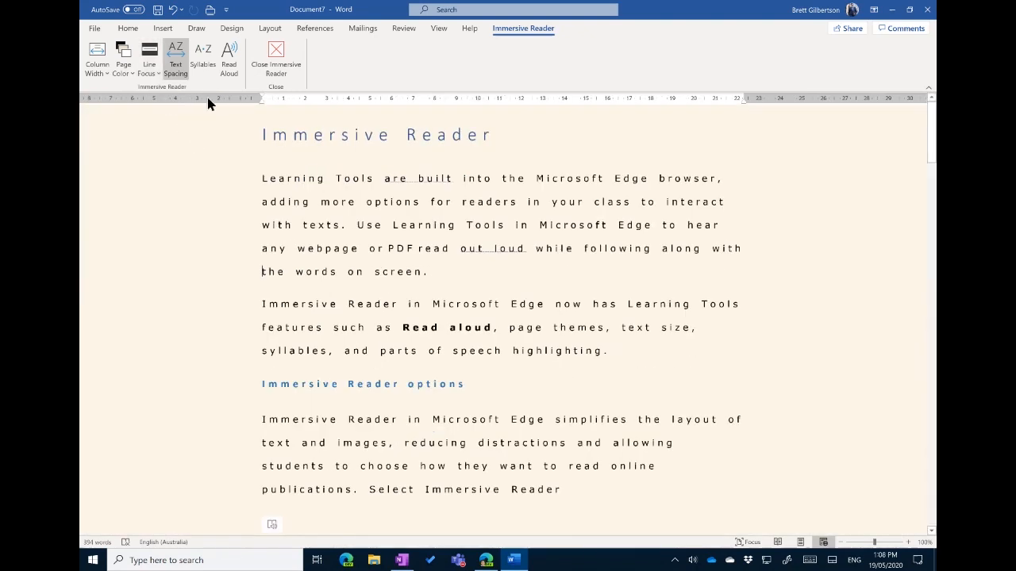
pyautogui.click(213, 64)
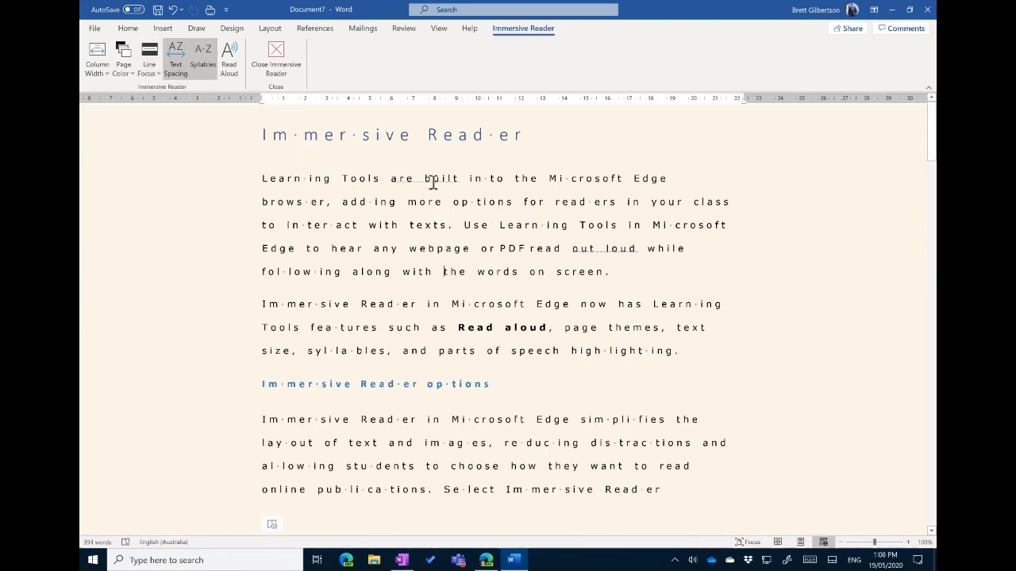
pyautogui.click(204, 64)
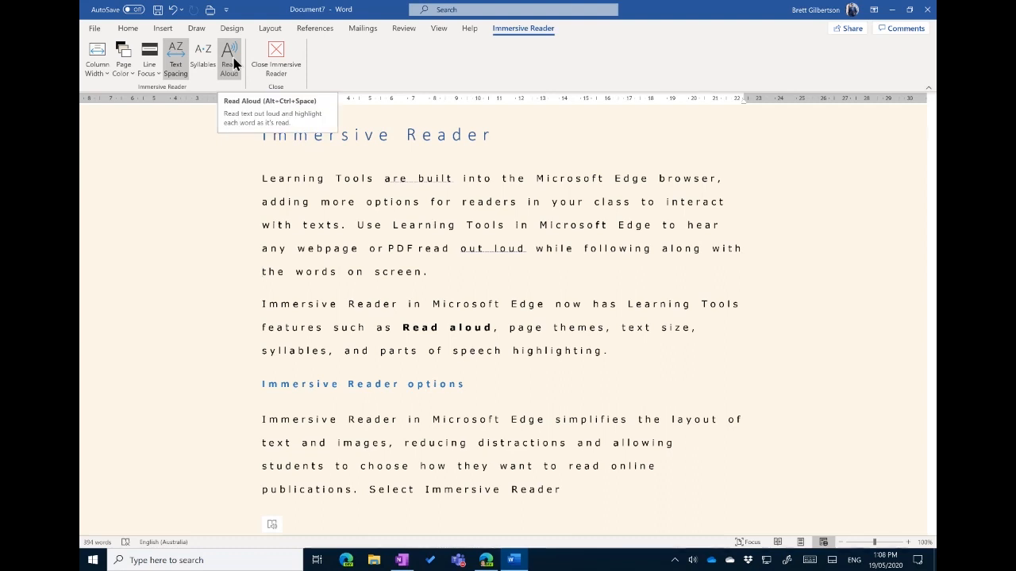
# Have the document read aloud from the start of the first body paragraph and pause the reading
pyautogui.click(294, 178)
pyautogui.click(262, 178)
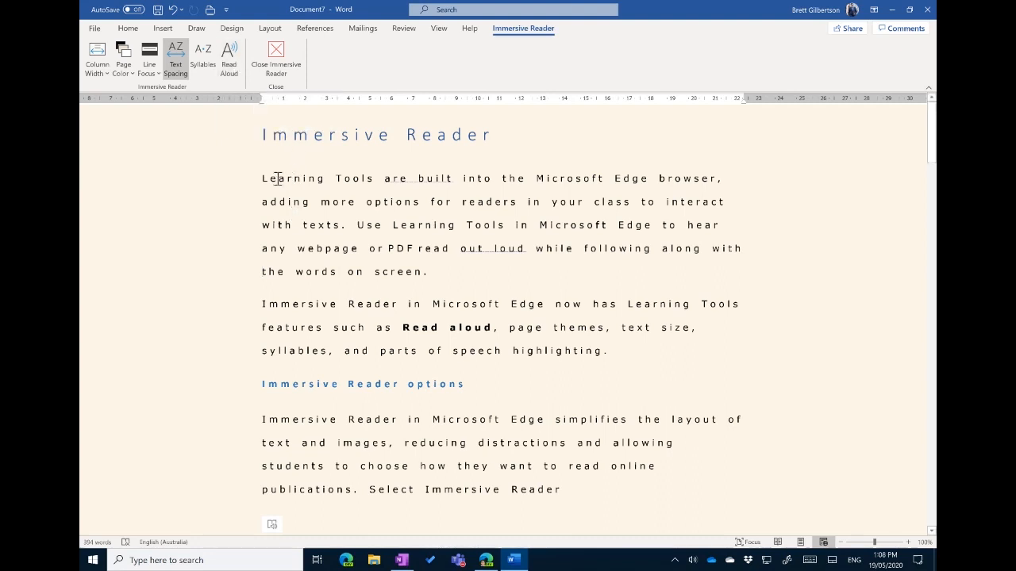
pyautogui.click(228, 68)
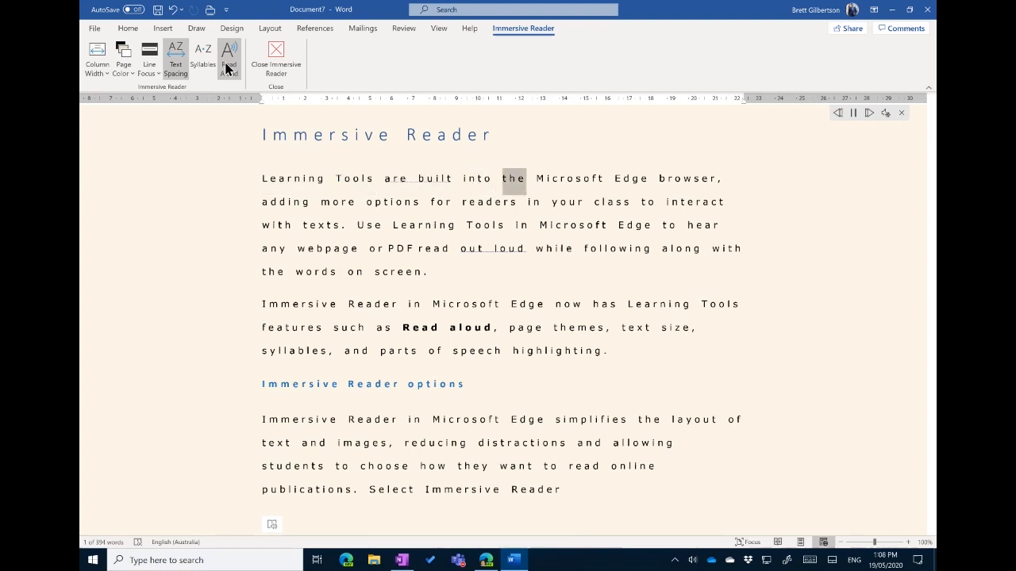
pyautogui.click(853, 113)
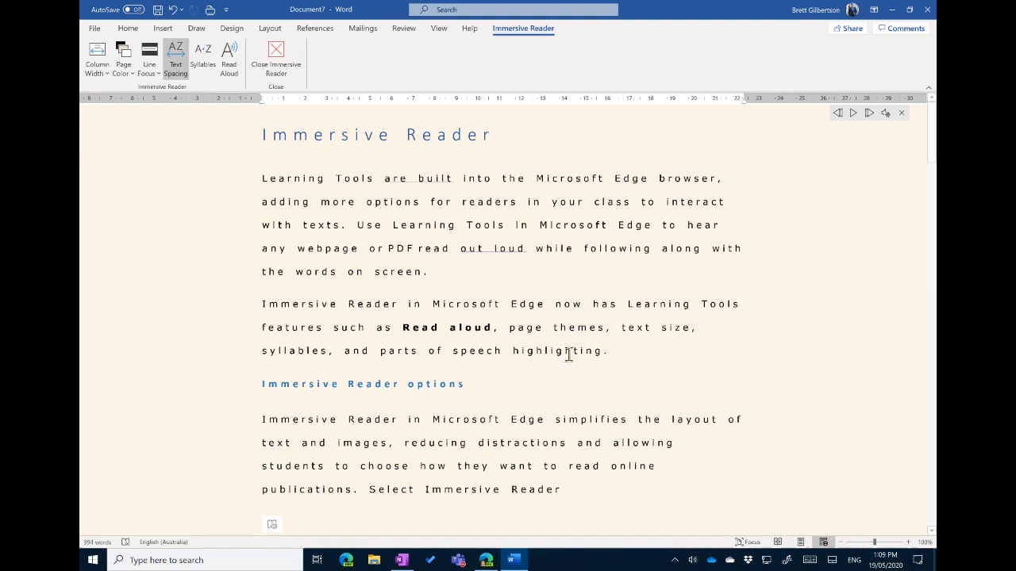
# Switch to OneNote, open the Learning Tools page in Immersive Reader and bring up the word card for "Learning"
pyautogui.click(400, 560)
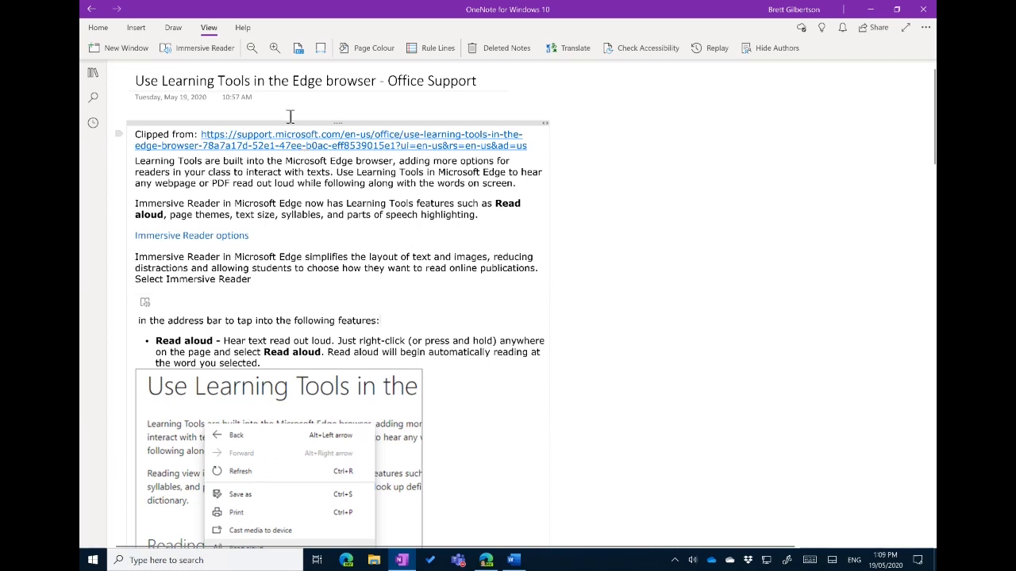
pyautogui.click(215, 47)
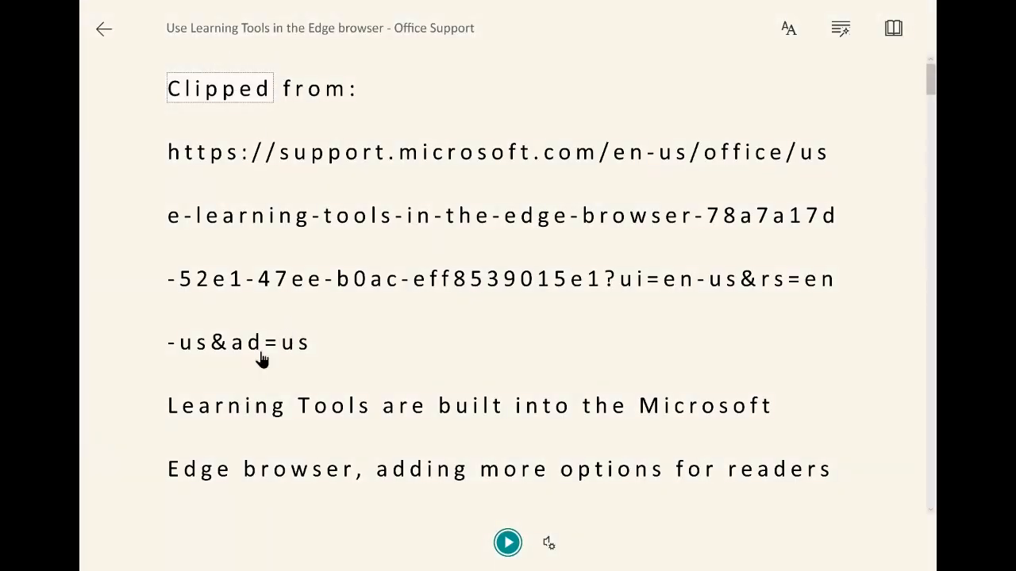
pyautogui.click(240, 411)
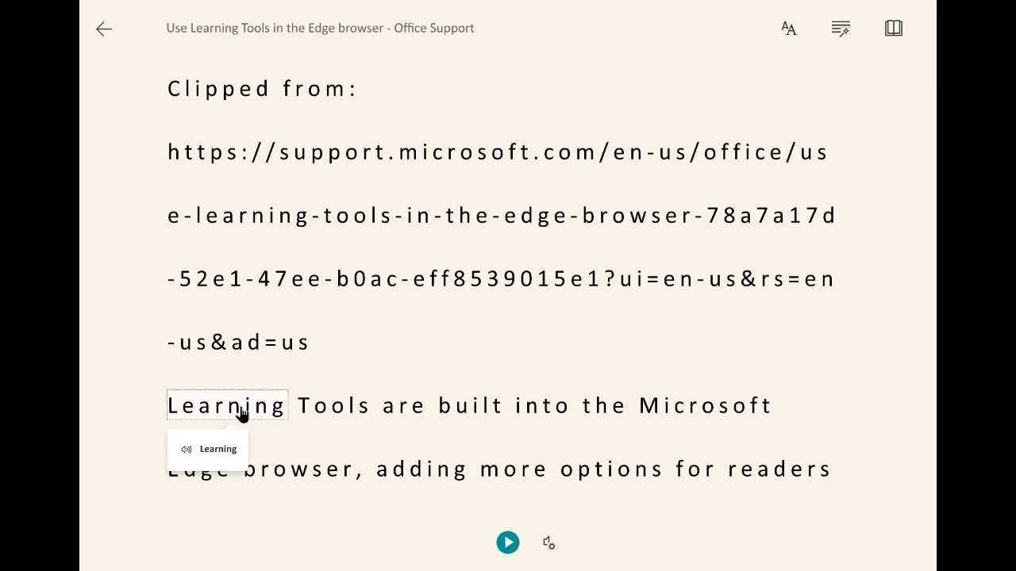
# Review the reader's text preferences, and play and pause the page's read-aloud from the word "Learning"
pyautogui.scroll(-4, 275, 421)
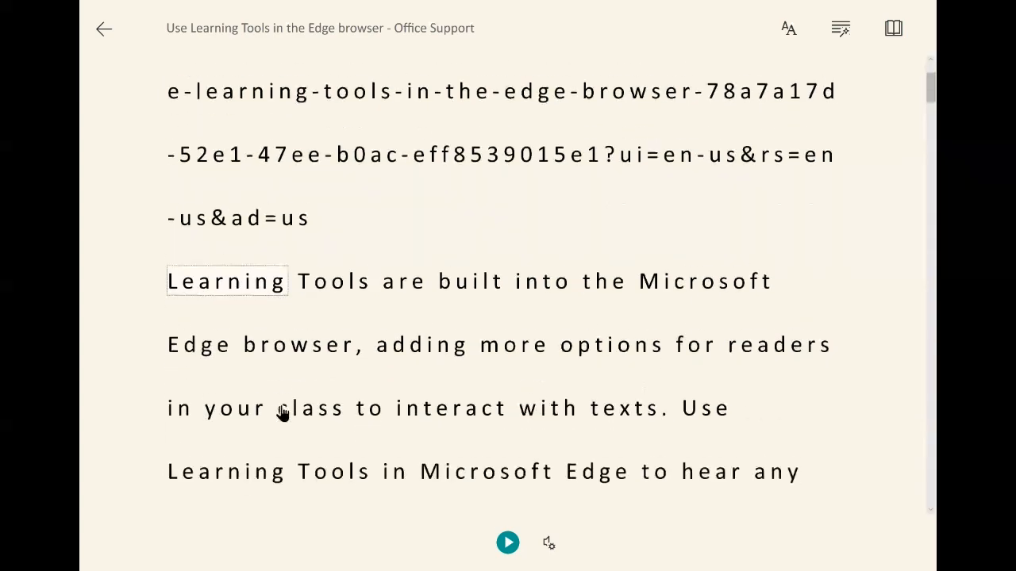
pyautogui.click(797, 36)
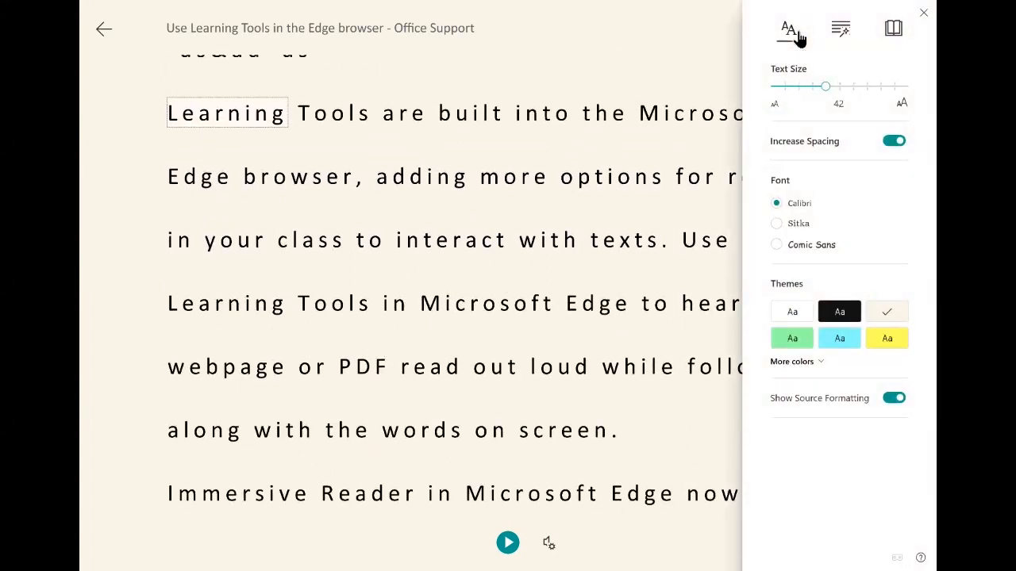
pyautogui.click(733, 35)
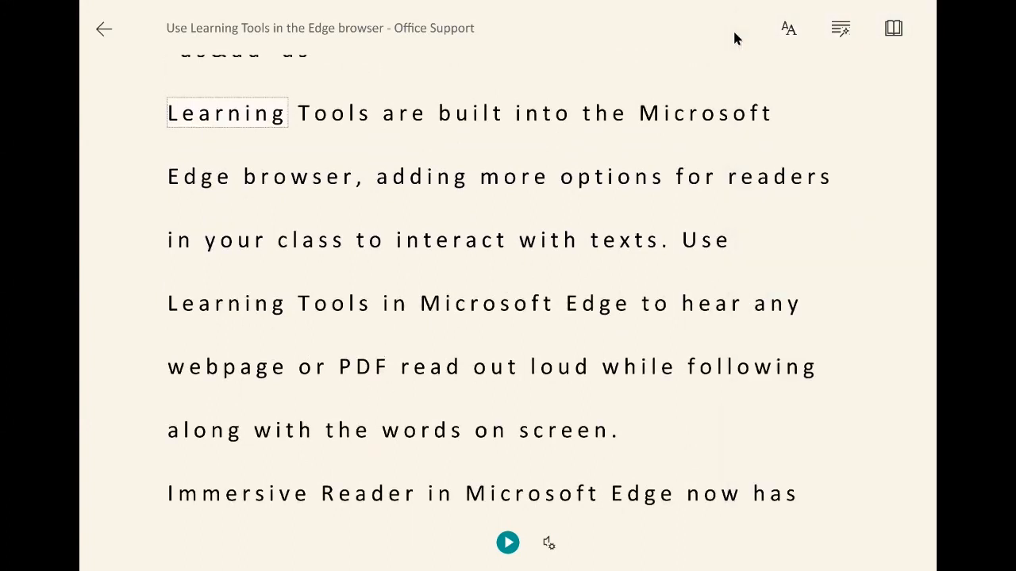
pyautogui.click(508, 544)
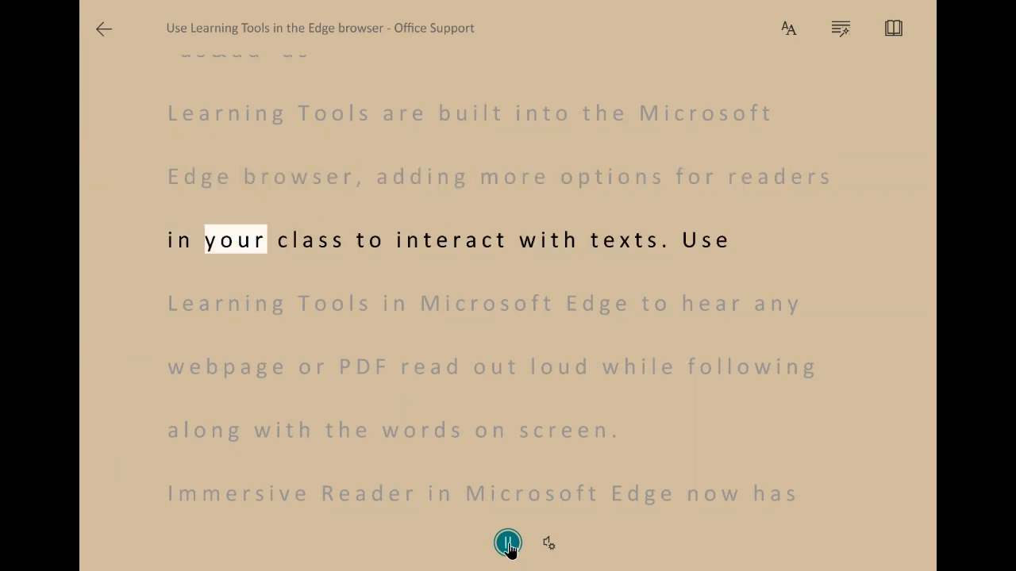
pyautogui.click(507, 545)
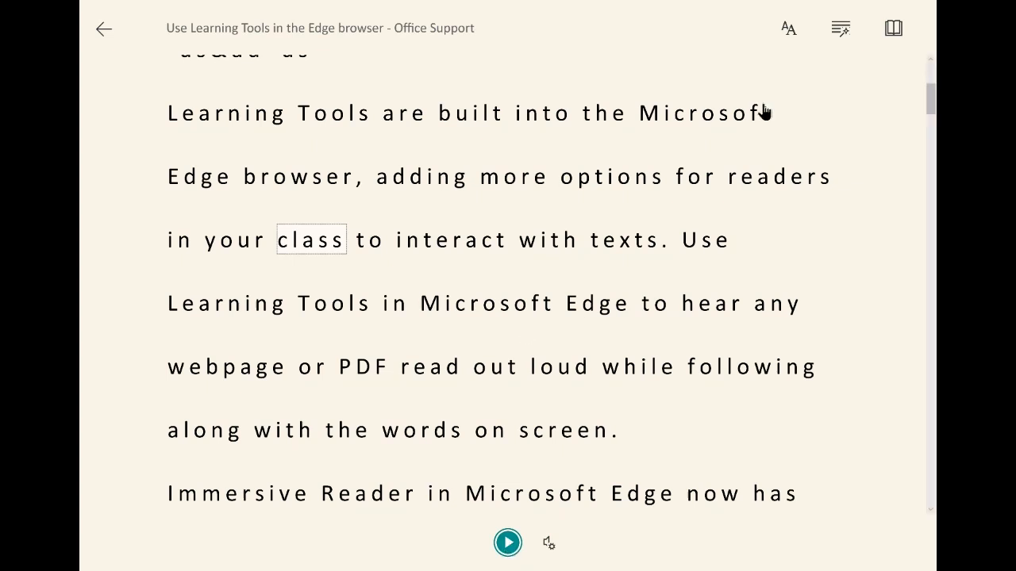
# Turn on parts-of-speech highlighting for nouns, verbs, adjectives and adverbs
pyautogui.click(842, 37)
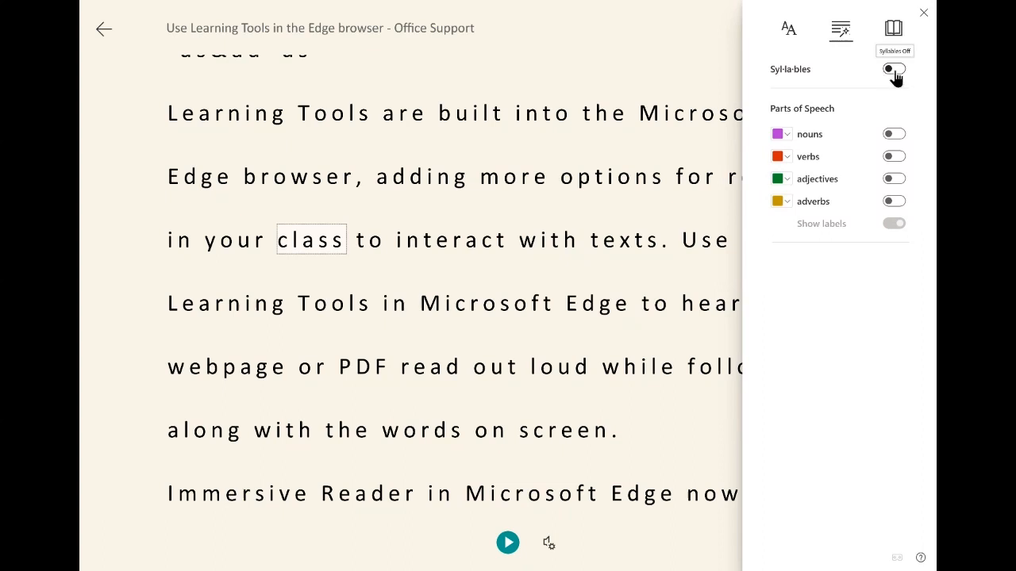
pyautogui.click(894, 134)
pyautogui.click(893, 157)
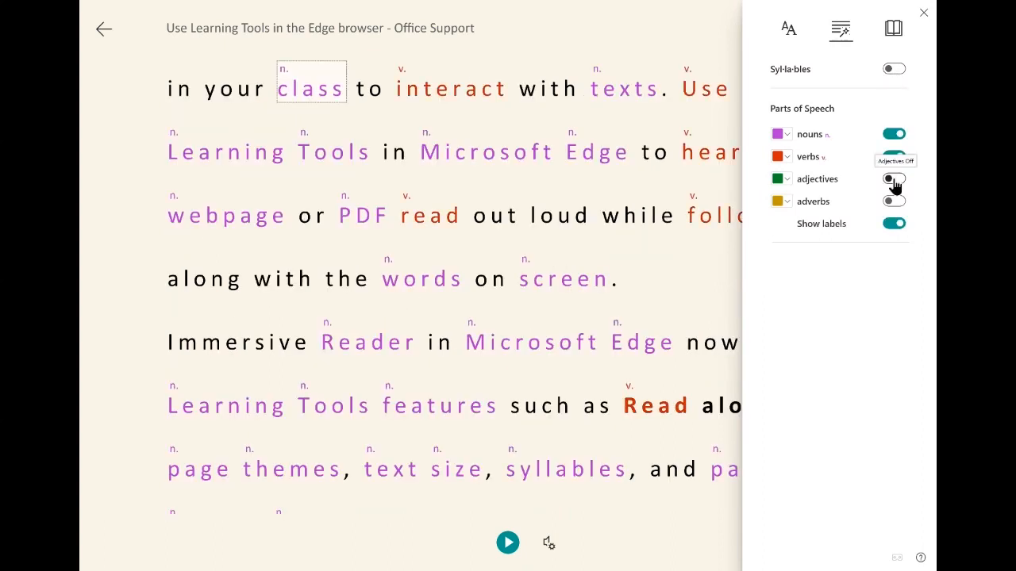
pyautogui.click(894, 179)
pyautogui.click(895, 202)
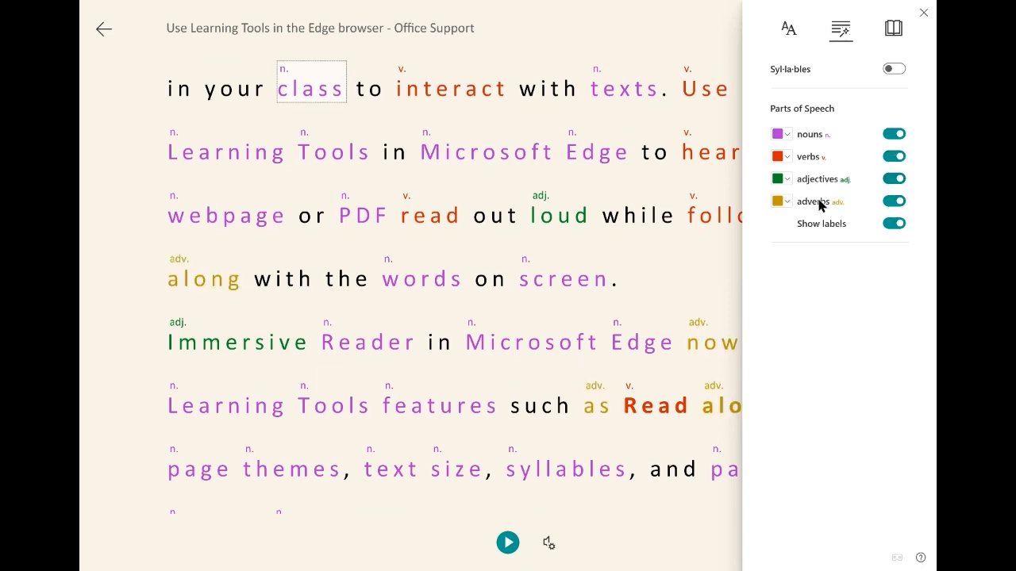
# Turn off the noun, verb, adjective and adverb highlighting and close the grammar options
pyautogui.click(890, 135)
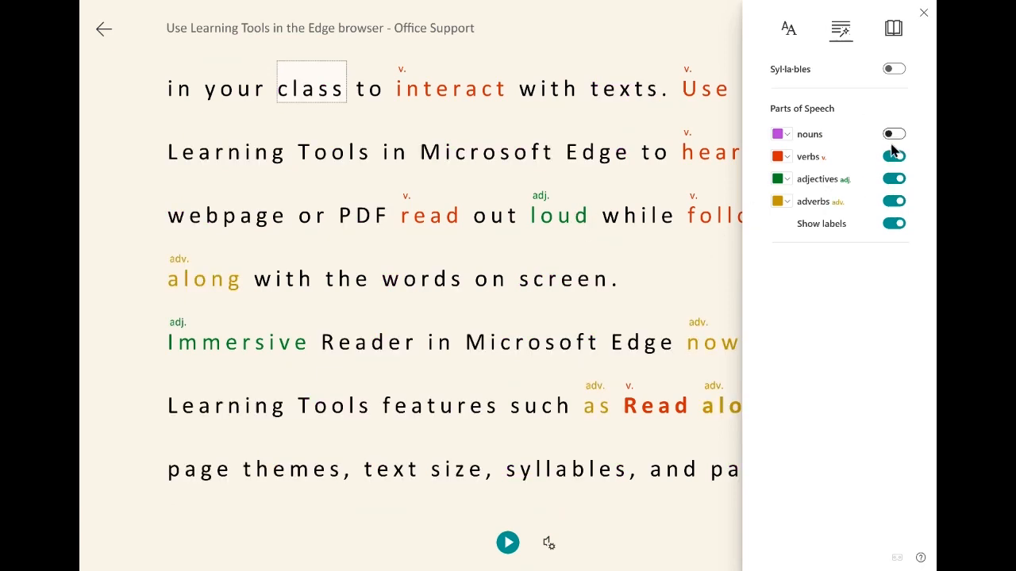
pyautogui.click(892, 157)
pyautogui.click(892, 179)
pyautogui.click(893, 202)
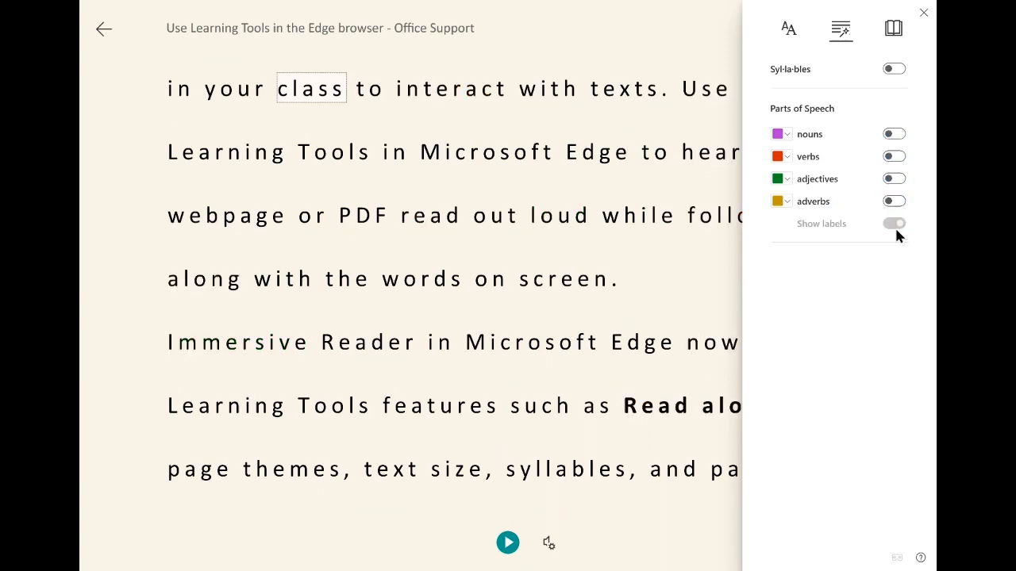
pyautogui.click(729, 291)
# Look up "publications" and "speaker" in the picture dictionary and exit Immersive Reader back to the OneNote page
pyautogui.scroll(-1, 717, 272)
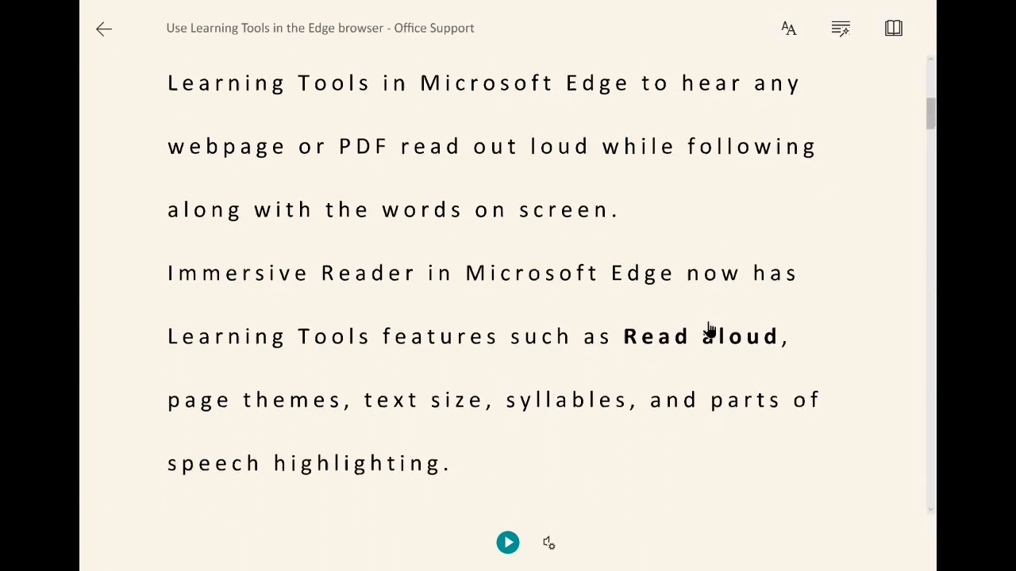
pyautogui.scroll(-4, 651, 353)
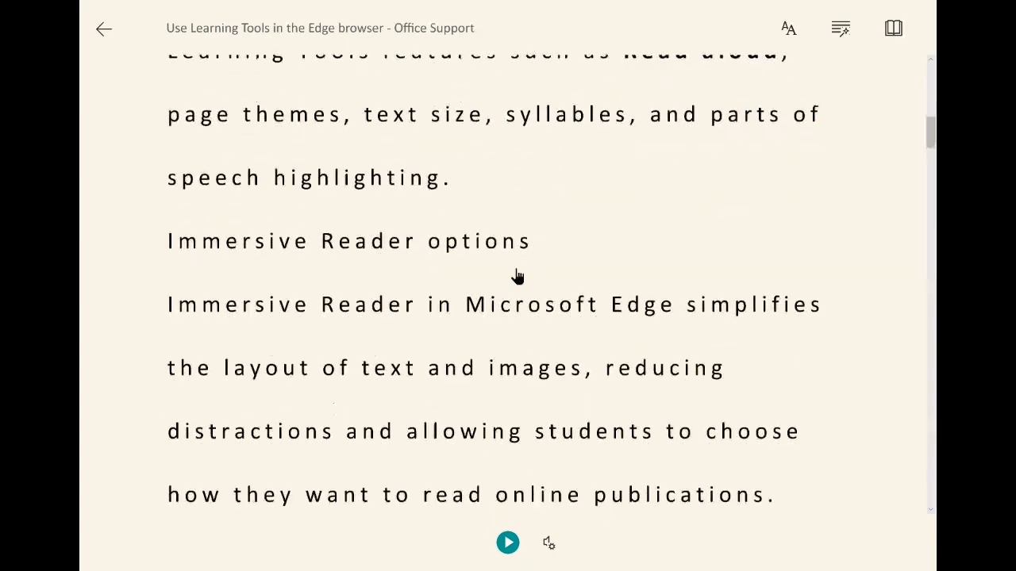
pyautogui.scroll(-2, 658, 342)
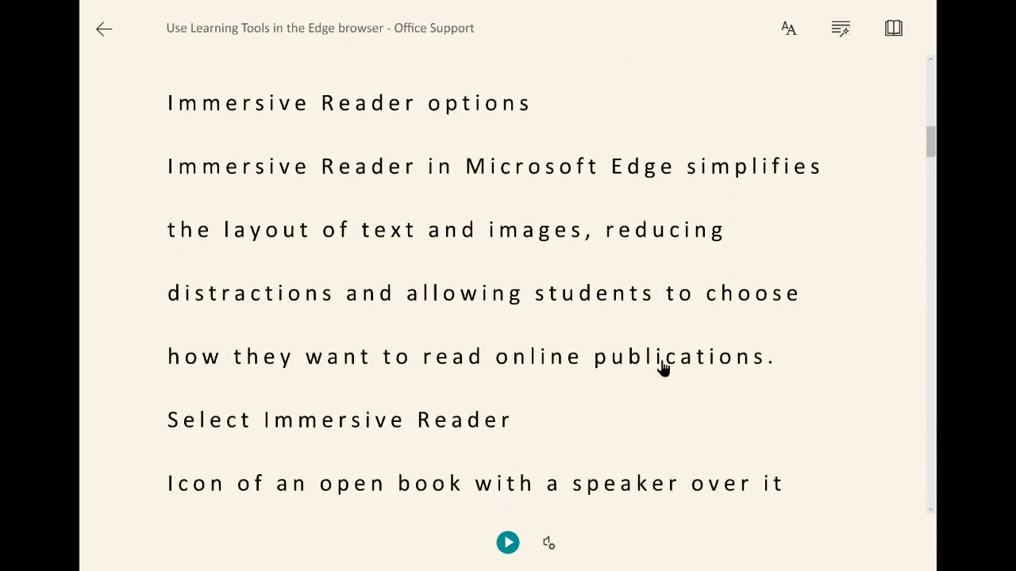
pyautogui.click(663, 370)
pyautogui.scroll(-3, 663, 370)
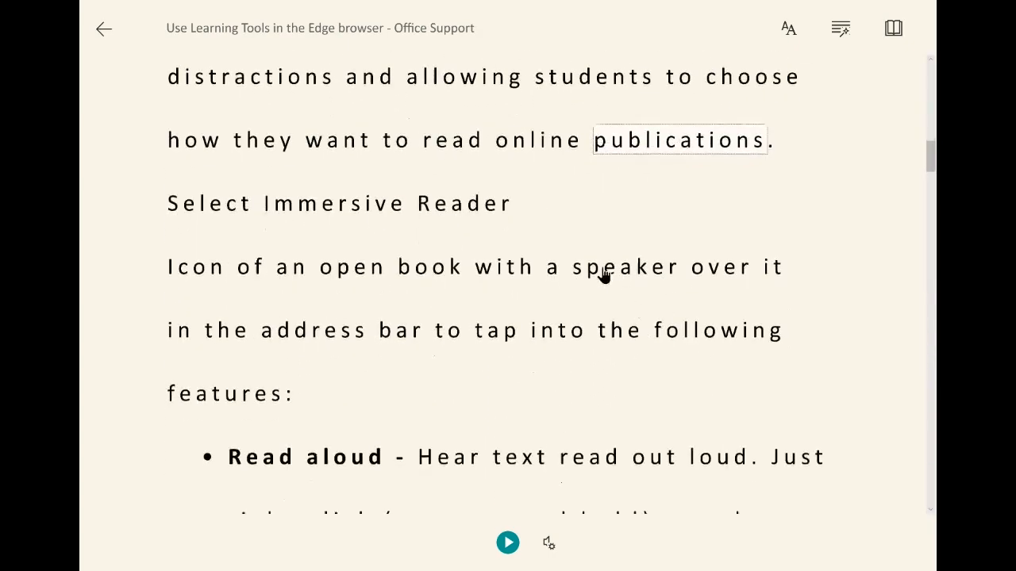
pyautogui.click(605, 273)
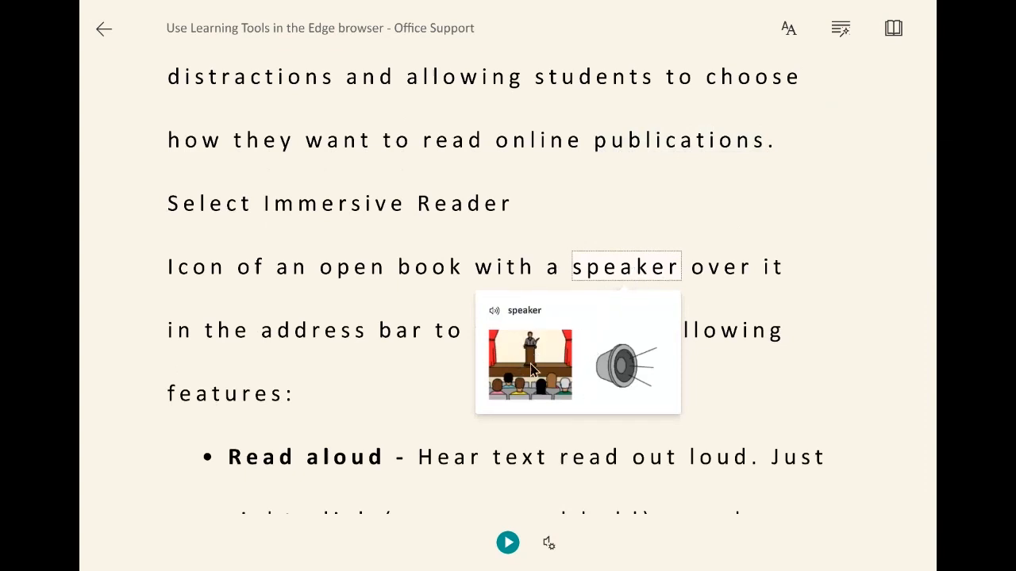
pyautogui.click(879, 225)
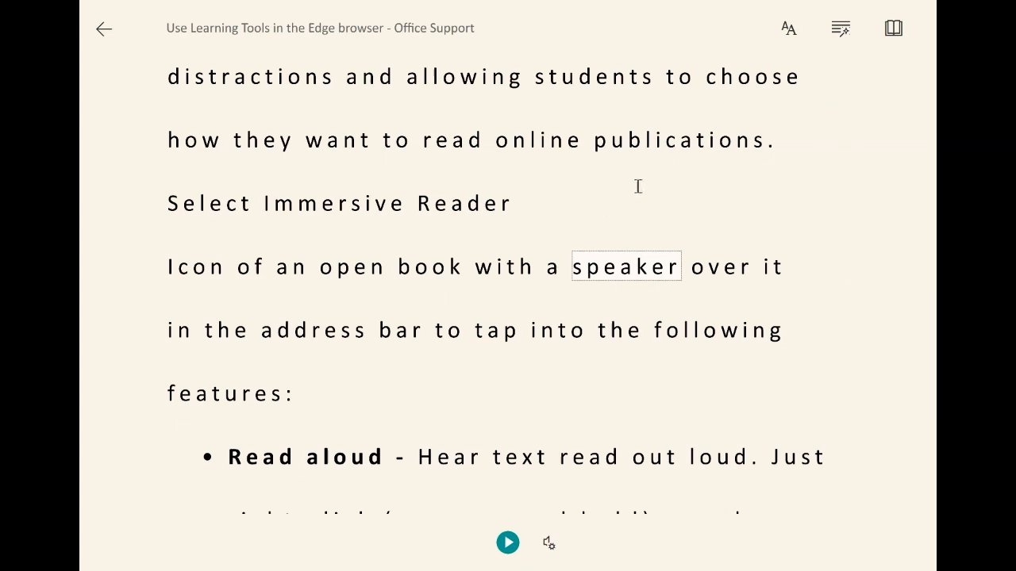
pyautogui.click(104, 30)
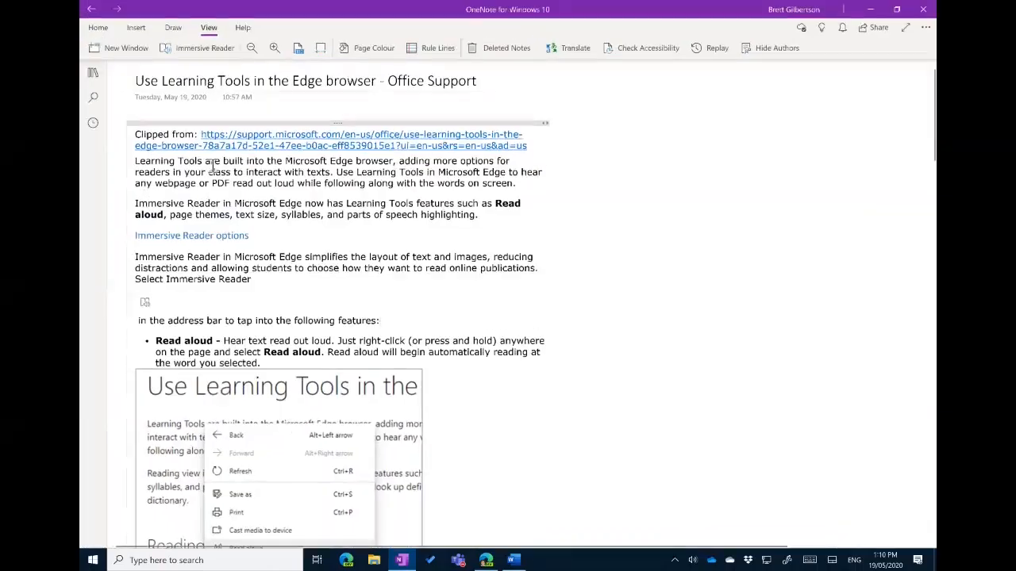
# Switch to Microsoft Edge and open the "Use Learning Tools in the Edge browser" article in Immersive Reader
pyautogui.click(485, 560)
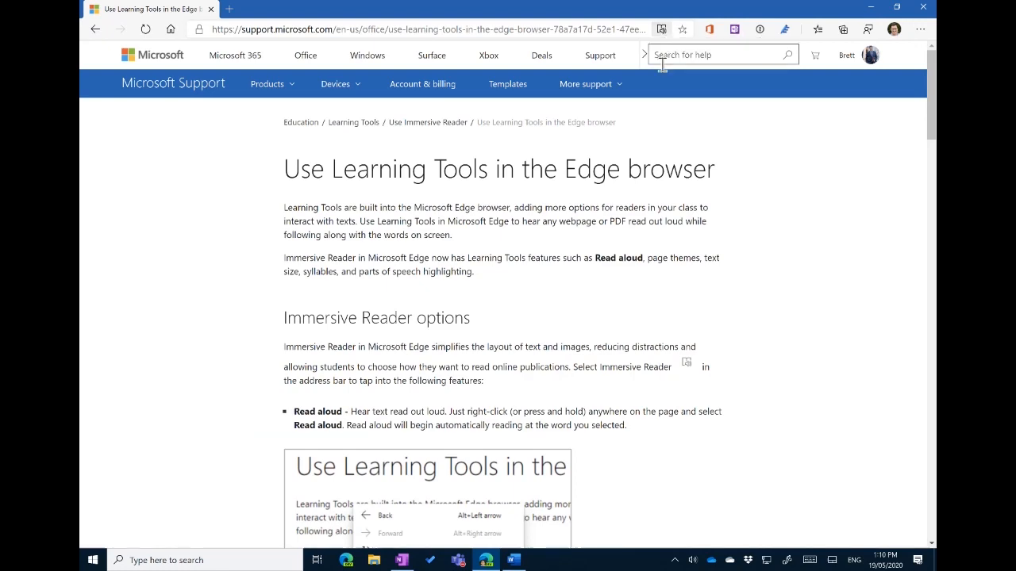
pyautogui.scroll(-1, 549, 189)
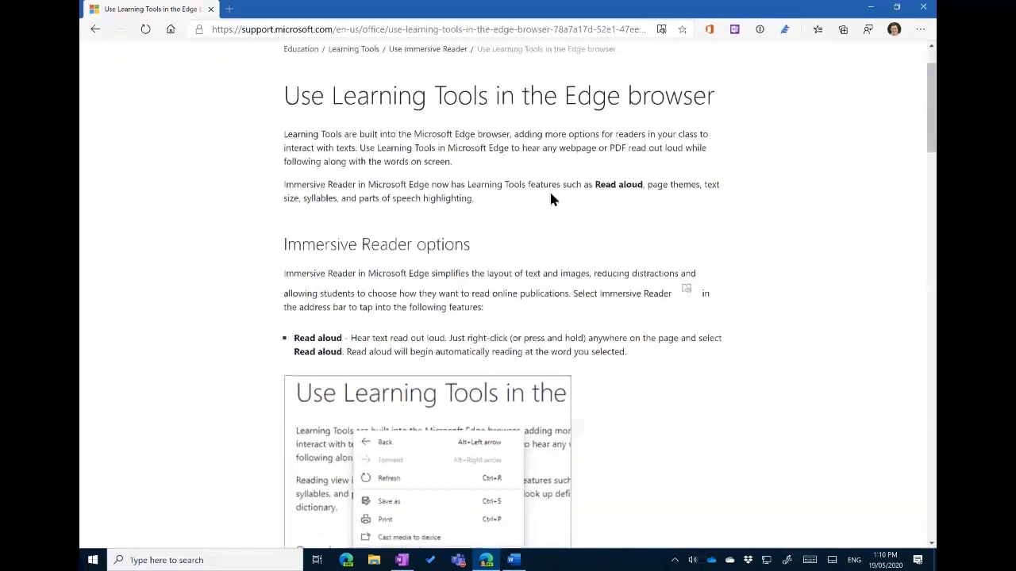
pyautogui.scroll(1, 550, 189)
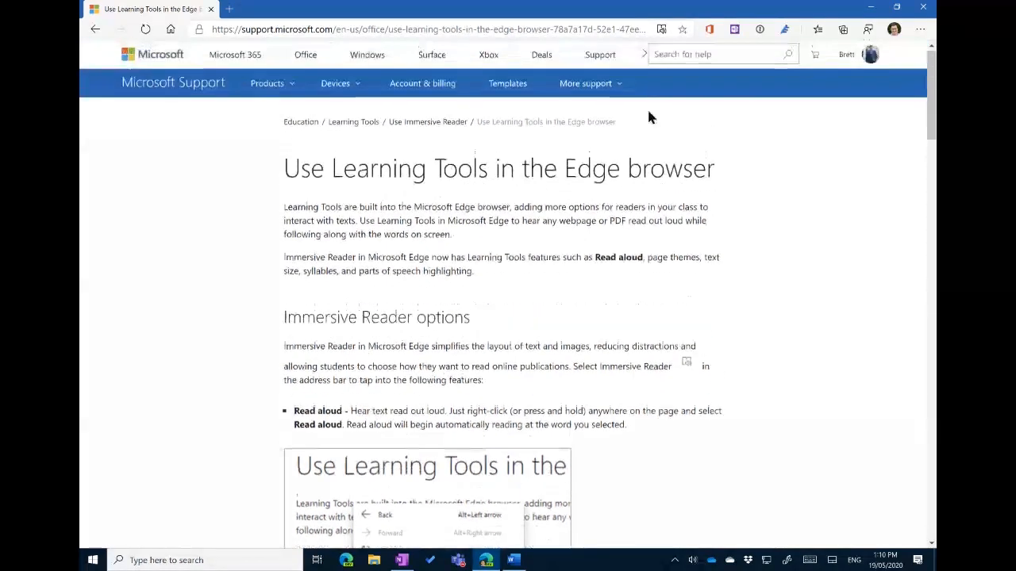
pyautogui.click(663, 31)
# Have the article read aloud from its title and pause the reading
pyautogui.scroll(-3, 577, 219)
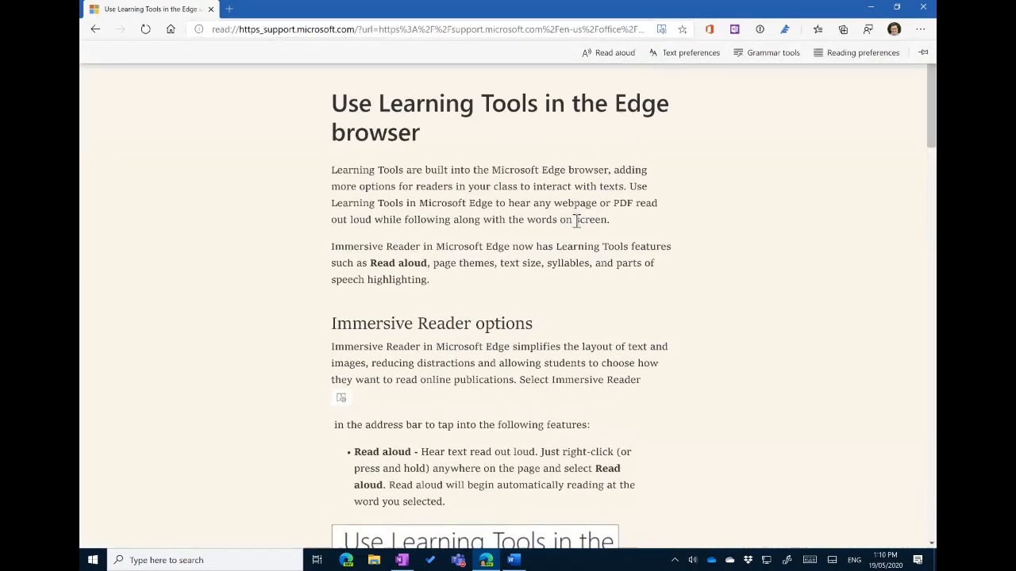
pyautogui.scroll(3, 576, 214)
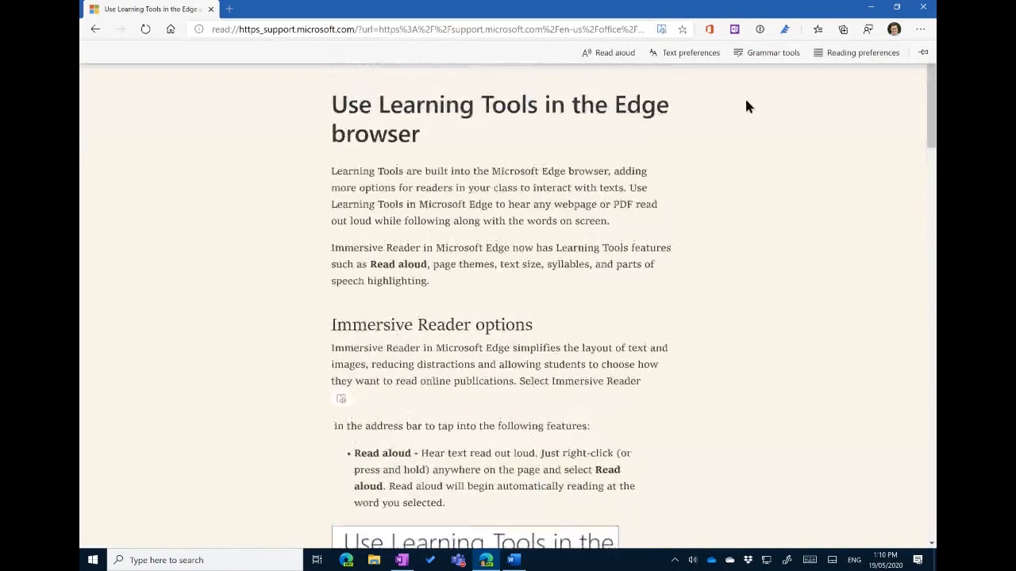
pyautogui.click(625, 58)
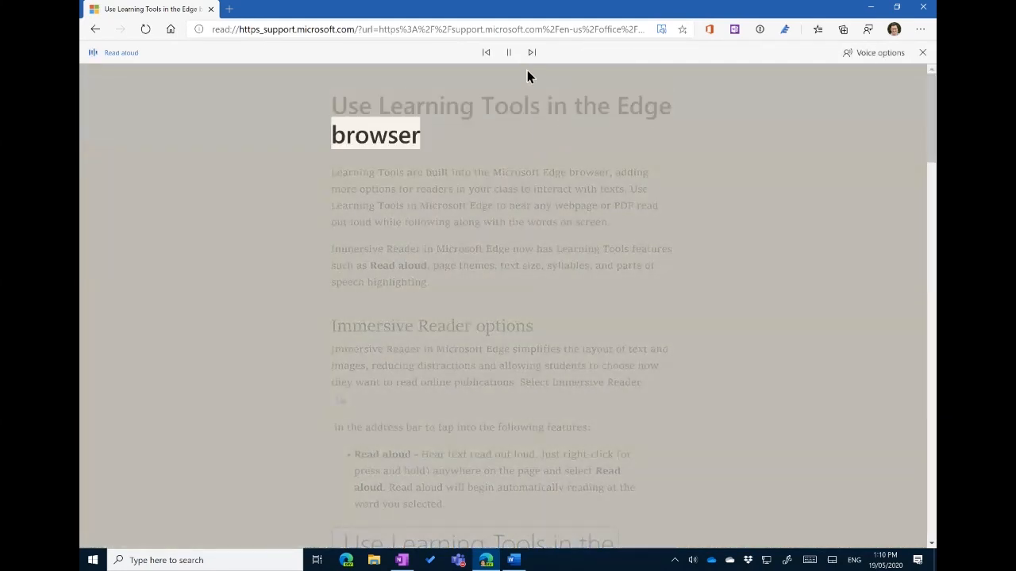
pyautogui.click(509, 52)
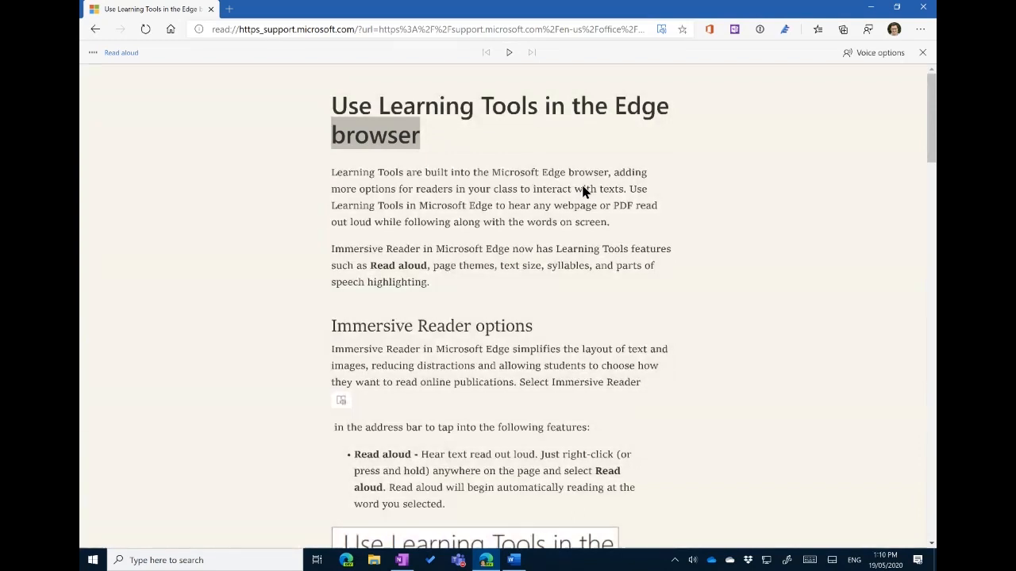
# Minimize the browser and handwrite "will convert" after "This" in the Word document using the handwriting input panel
pyautogui.click(873, 8)
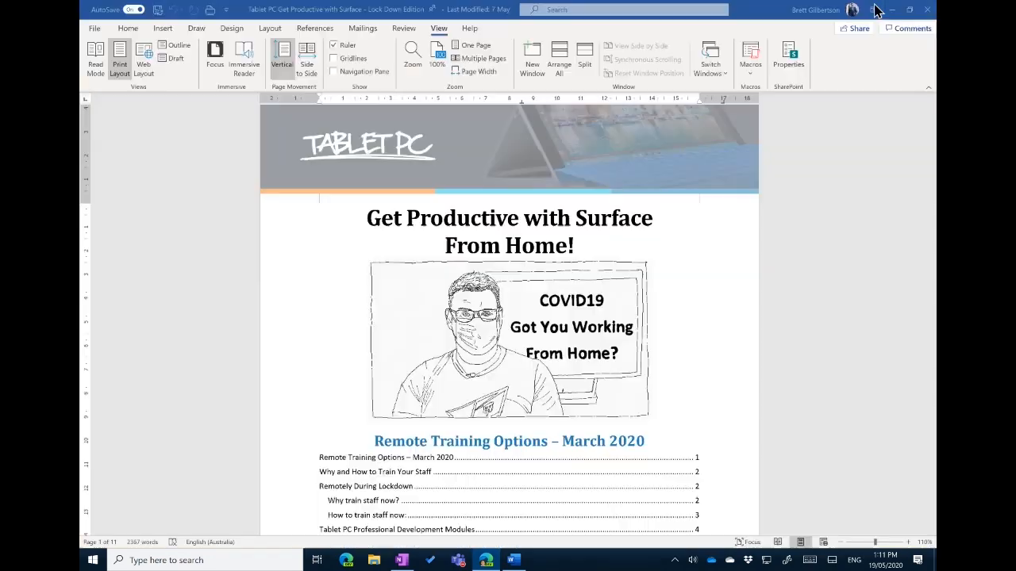
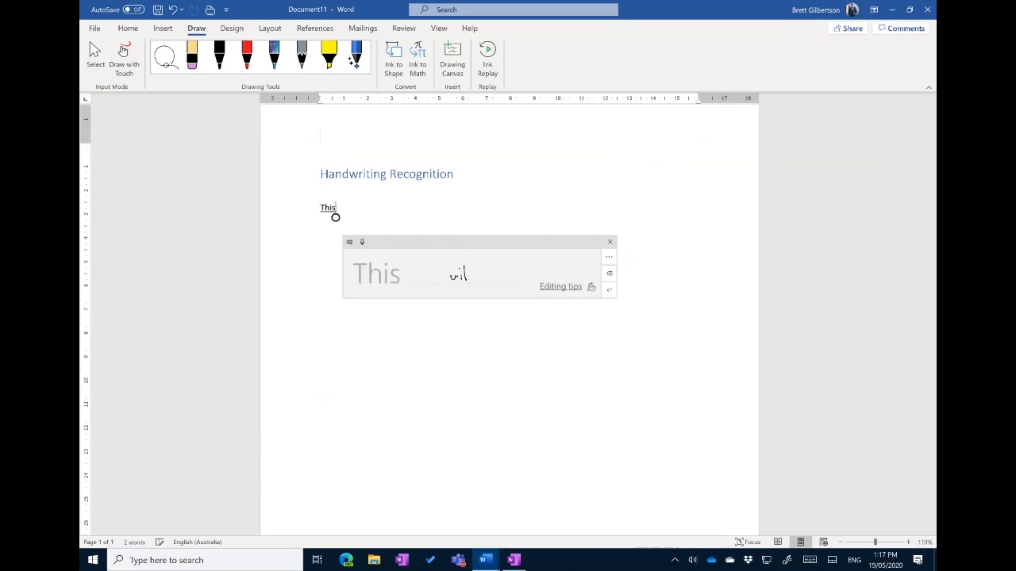
pyautogui.moveTo(494, 274); pyautogui.dragTo(556, 275)
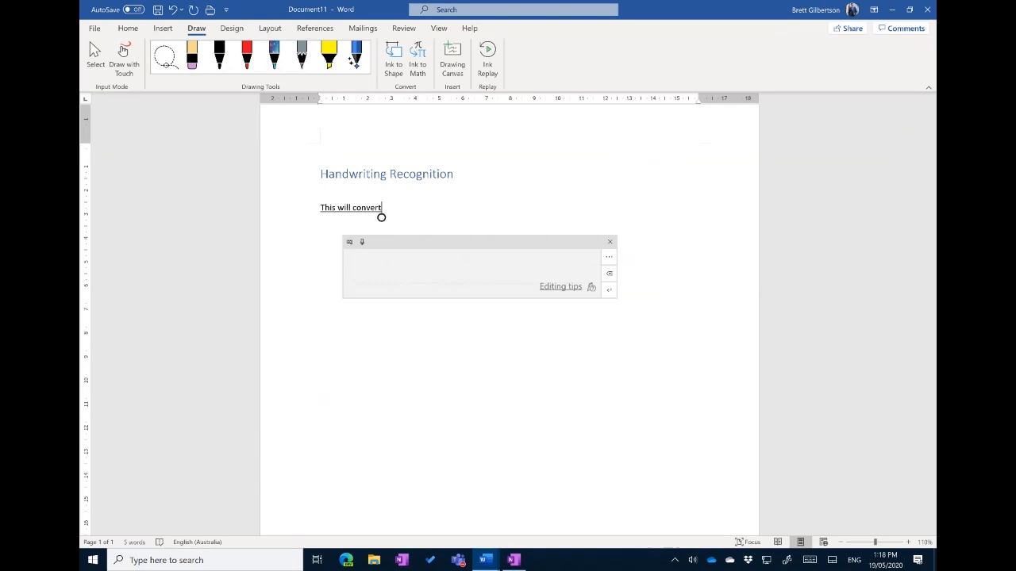
# Switch to OneNote, convert the handwritten notes on the Everyday page with Ink to Text, and undo the conversion
pyautogui.hotkey('alt', 'Tab')
pyautogui.hotkey('ctrl', 'e')
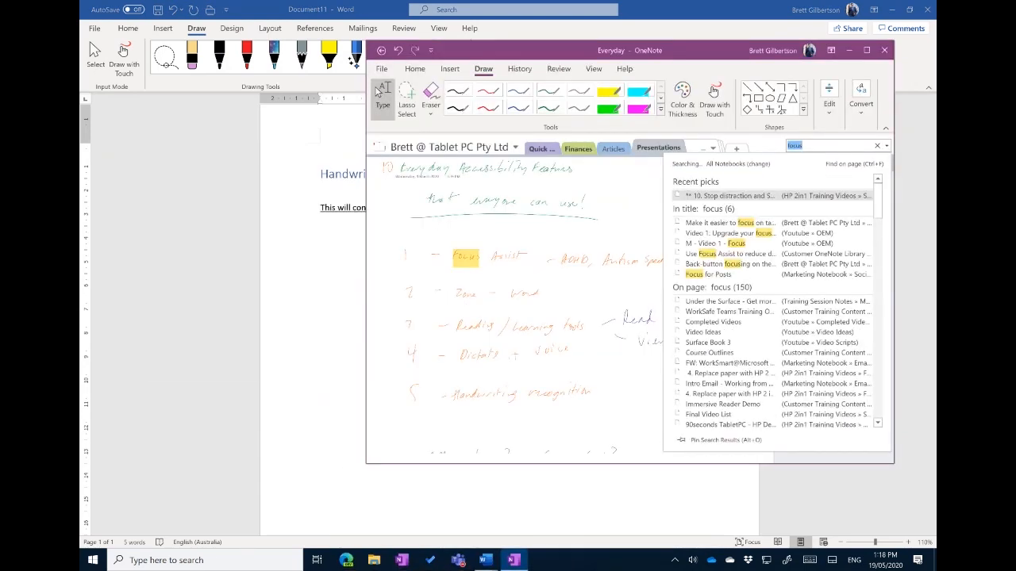
pyautogui.click(601, 304)
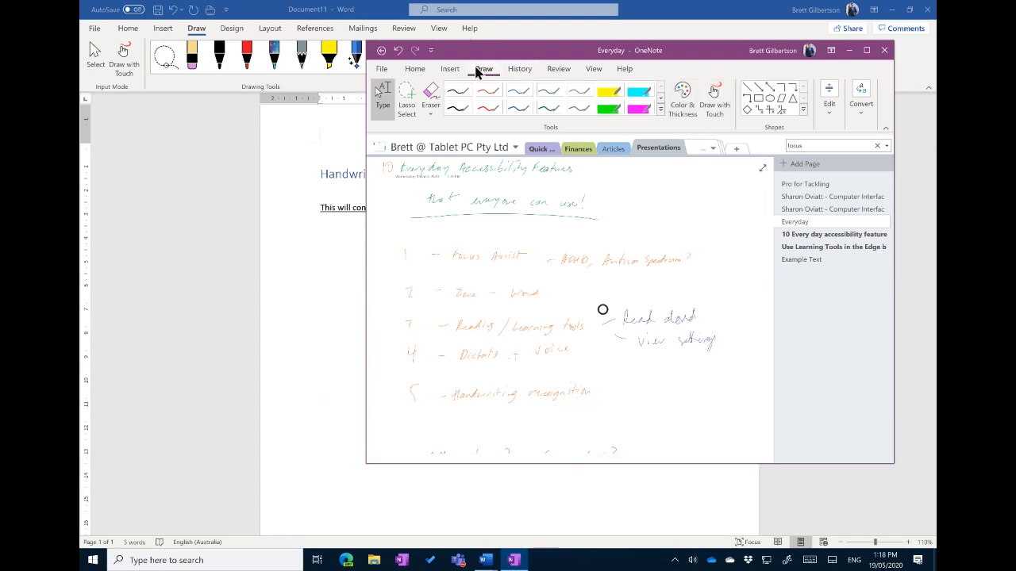
pyautogui.click(869, 110)
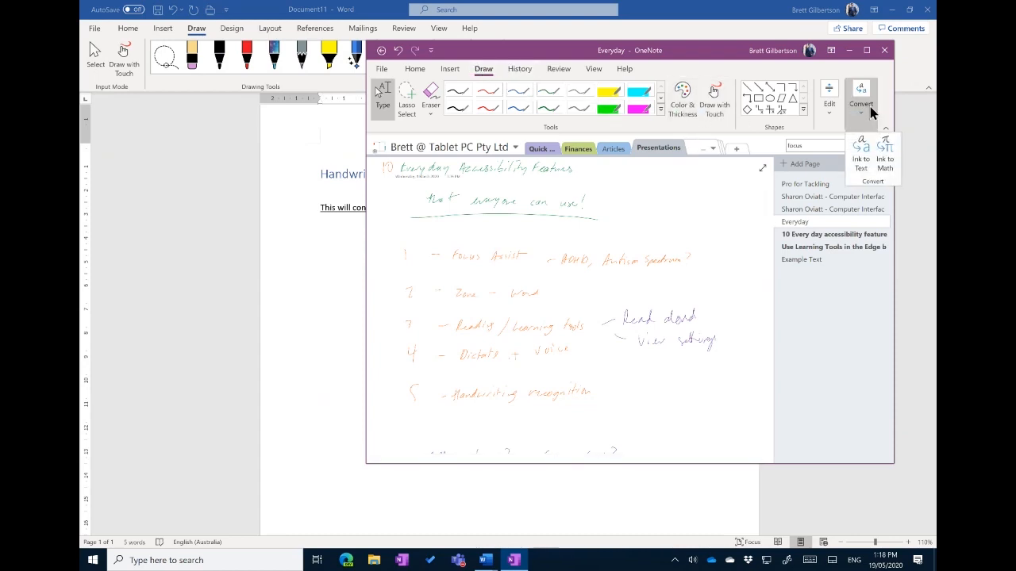
pyautogui.click(862, 169)
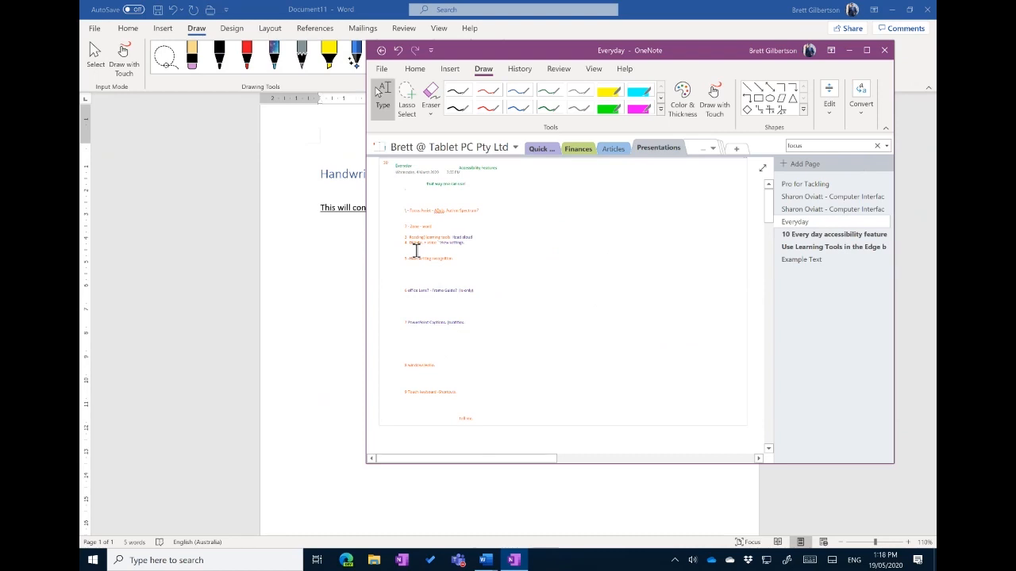
pyautogui.hotkey('ctrl', 'z')
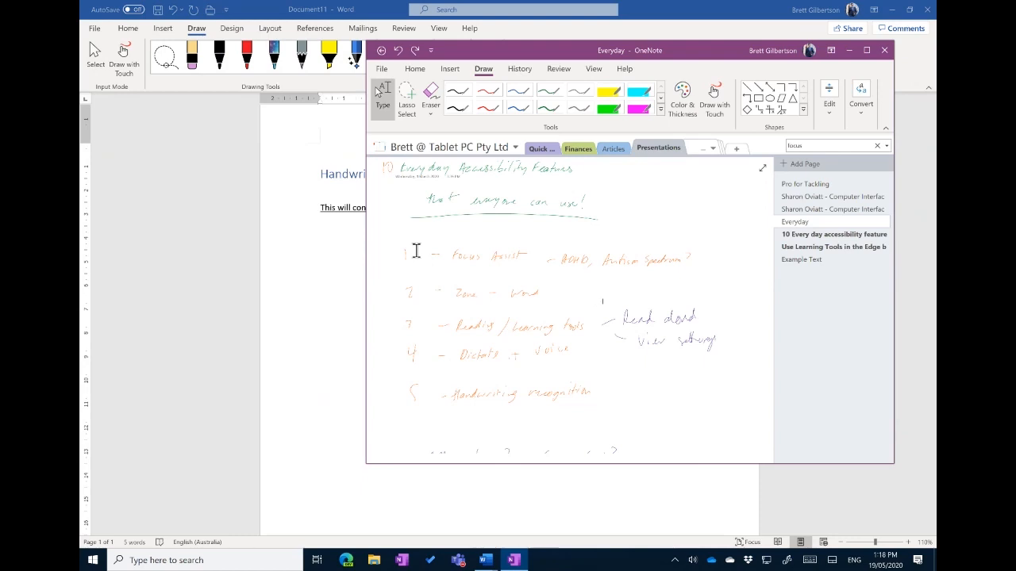
pyautogui.click(831, 149)
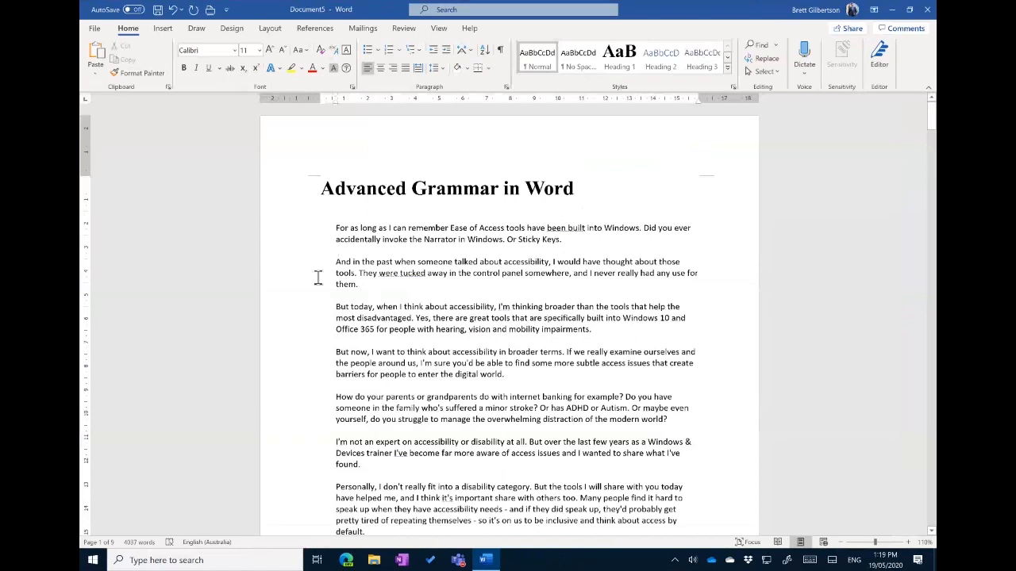
# Run Editor on the "Advanced Grammar in Word" document, examine its grammar and refinement options, and cancel the settings without changes
pyautogui.click(877, 67)
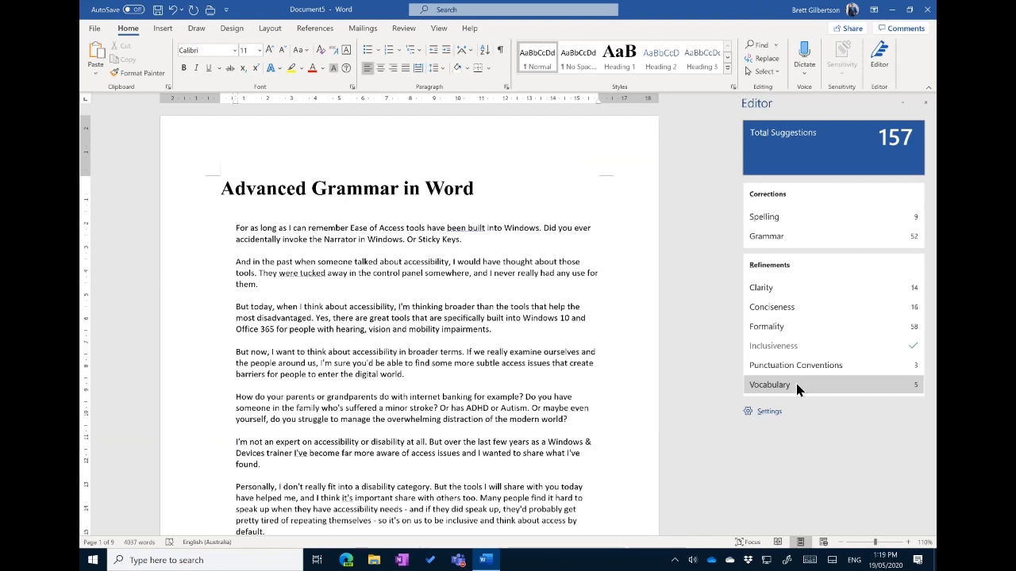
pyautogui.click(765, 413)
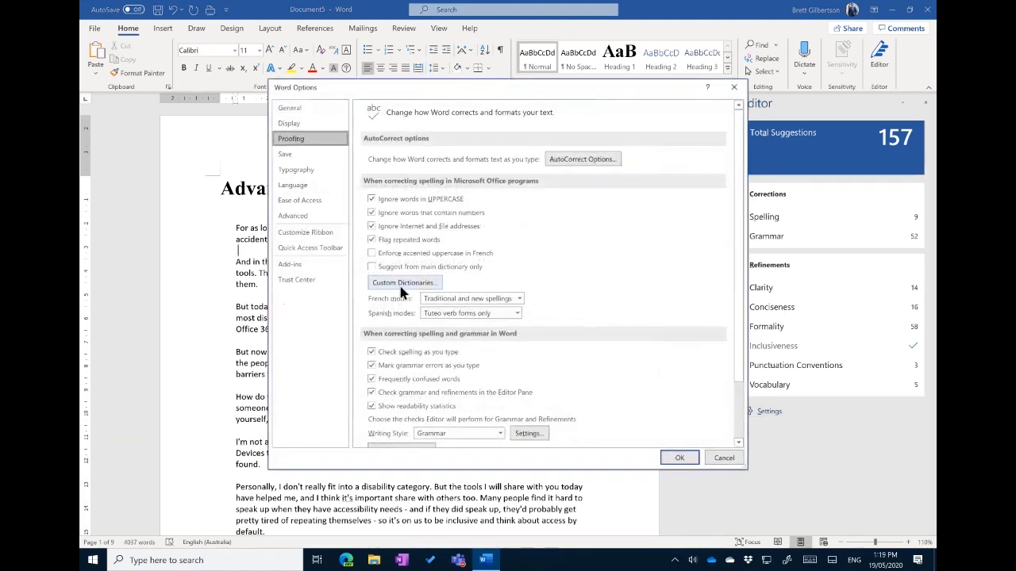
pyautogui.click(532, 437)
pyautogui.scroll(-5, 484, 305)
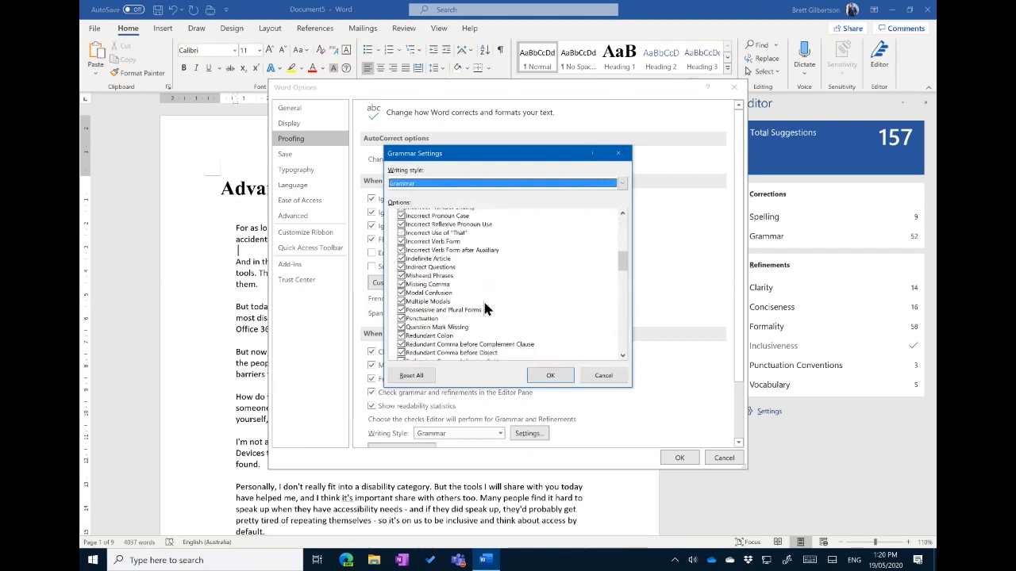
pyautogui.scroll(-12, 484, 308)
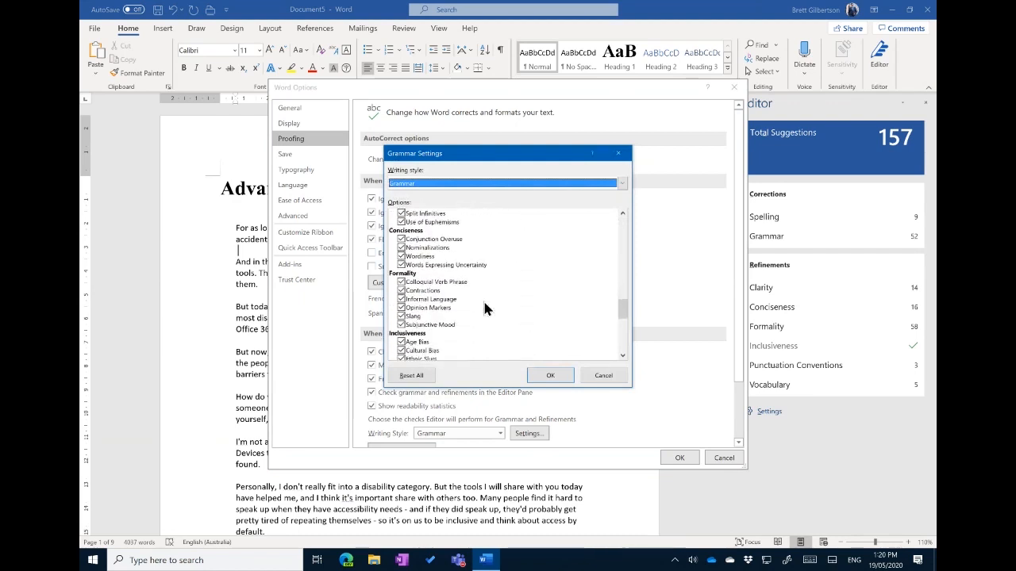
pyautogui.scroll(-5, 484, 305)
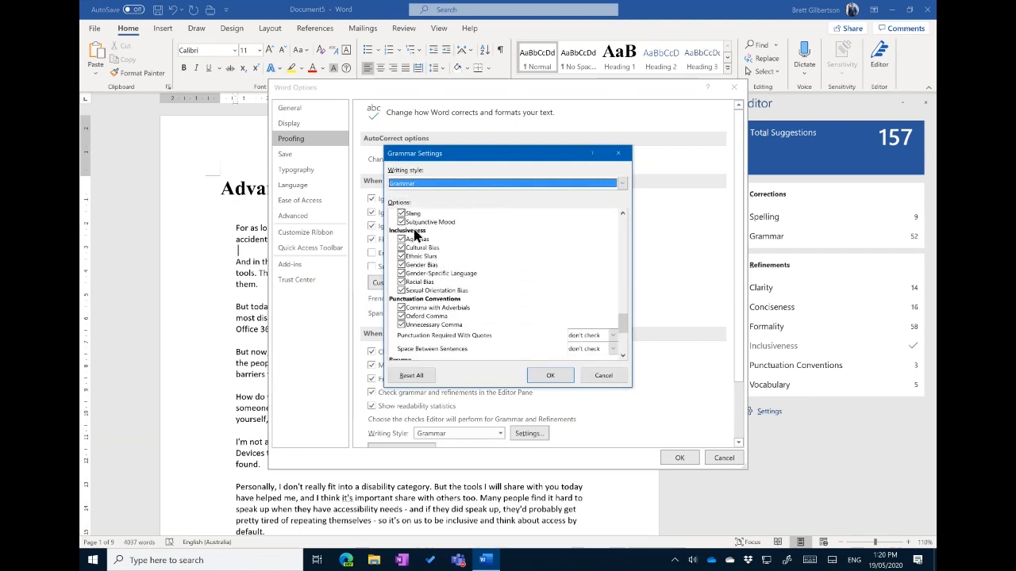
pyautogui.click(597, 381)
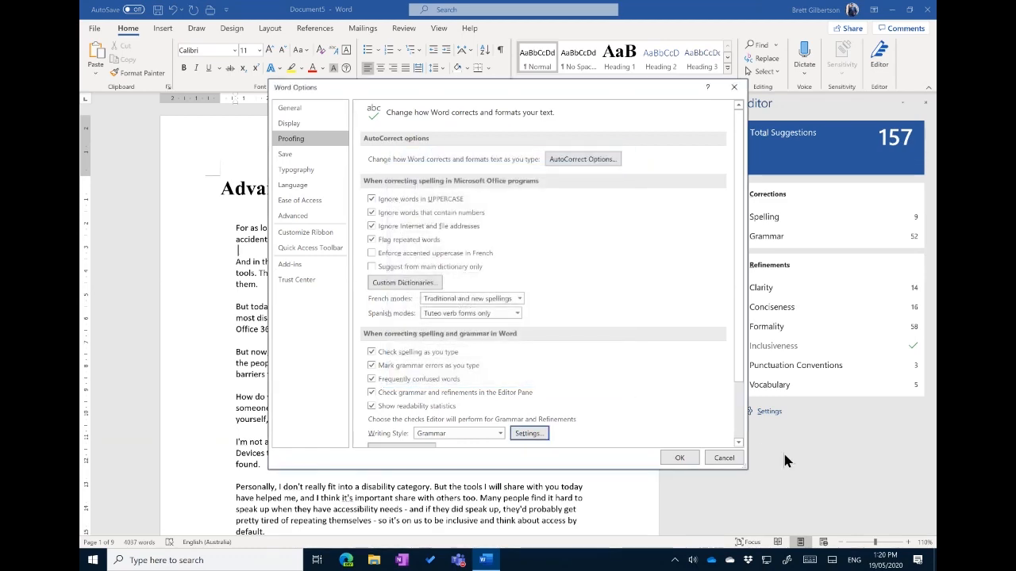
pyautogui.click(726, 459)
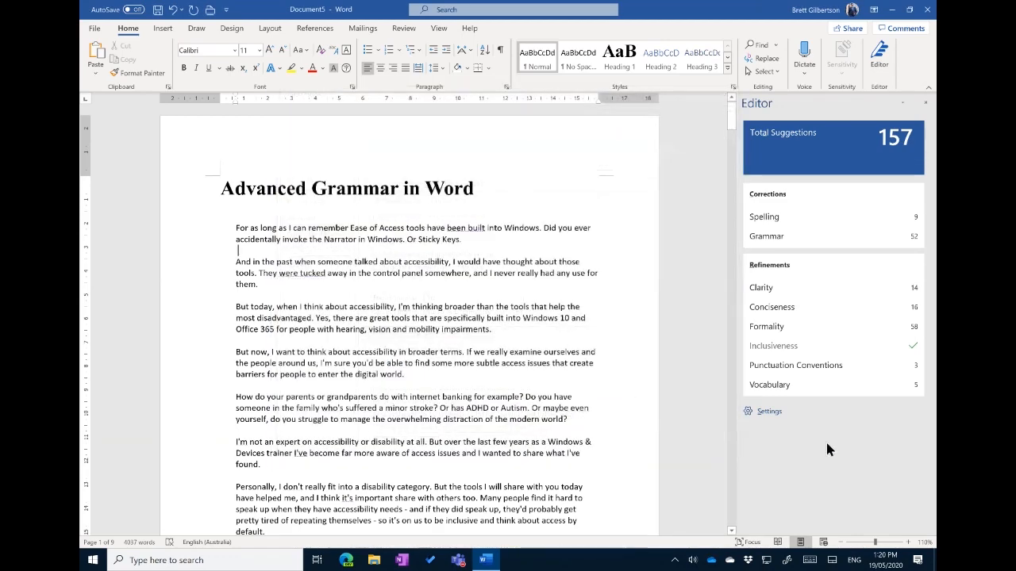
# Review the Vocabulary refinement for "very early" and expand the explanation about replacing or removing the adverb
pyautogui.click(821, 384)
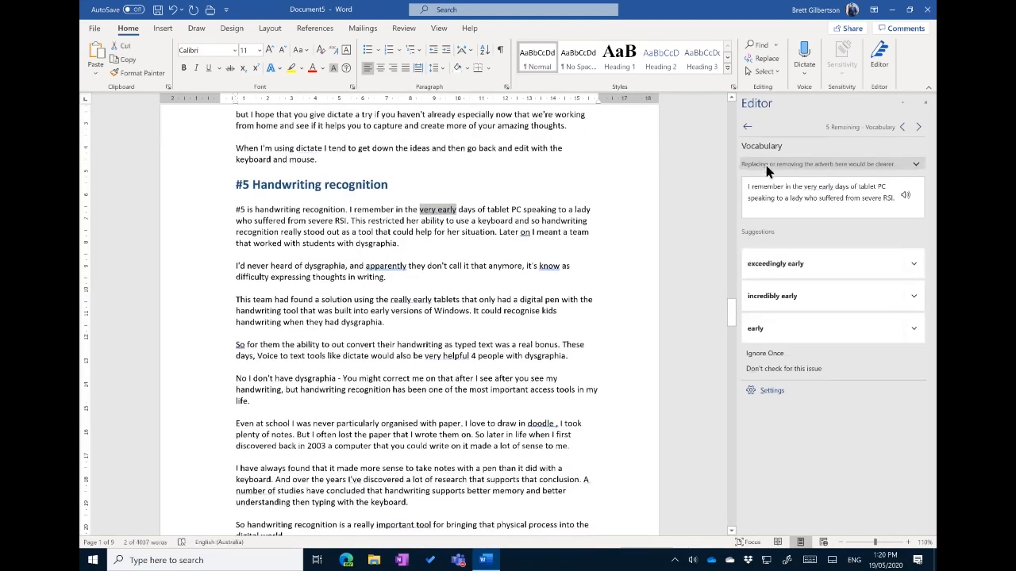
pyautogui.click(809, 165)
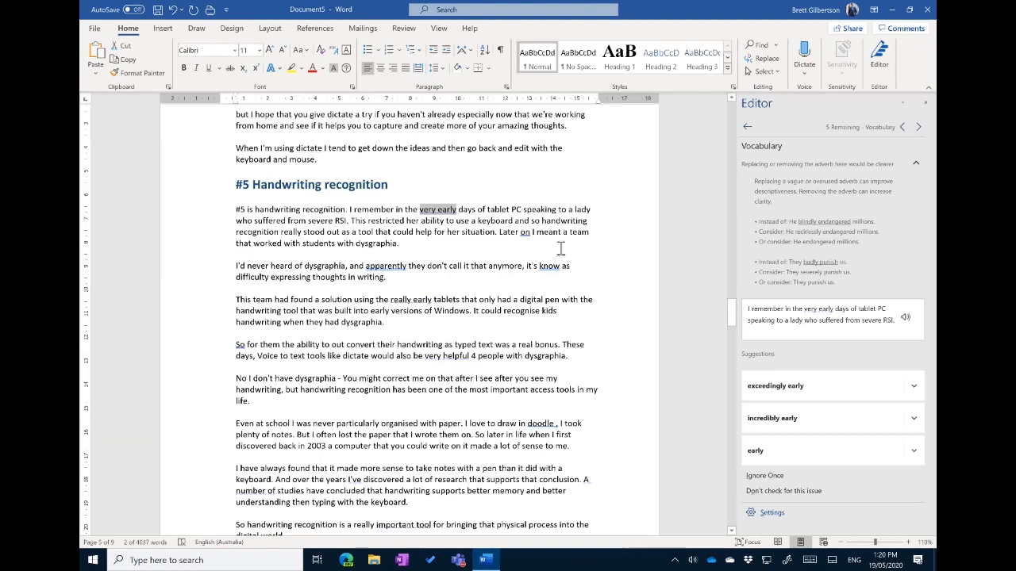
# Switch to Microsoft Edge and show the Microsoft Editor extension's proofing options
pyautogui.click(347, 561)
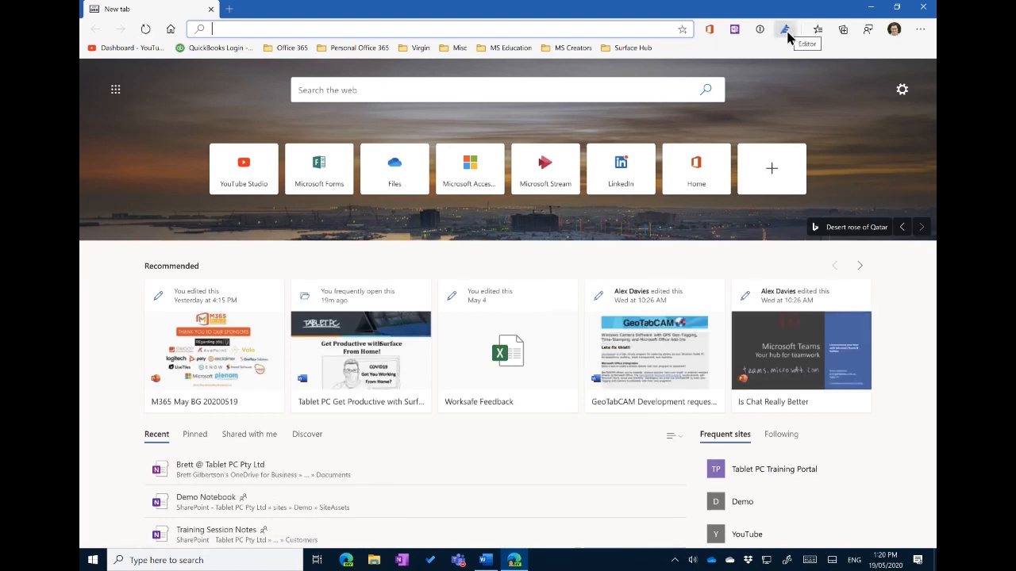
pyautogui.click(787, 33)
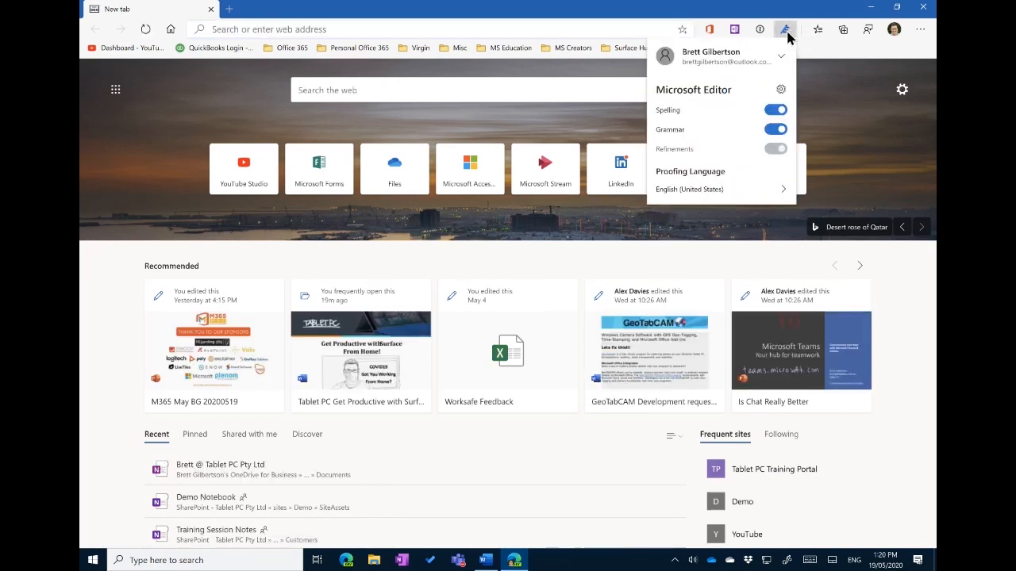
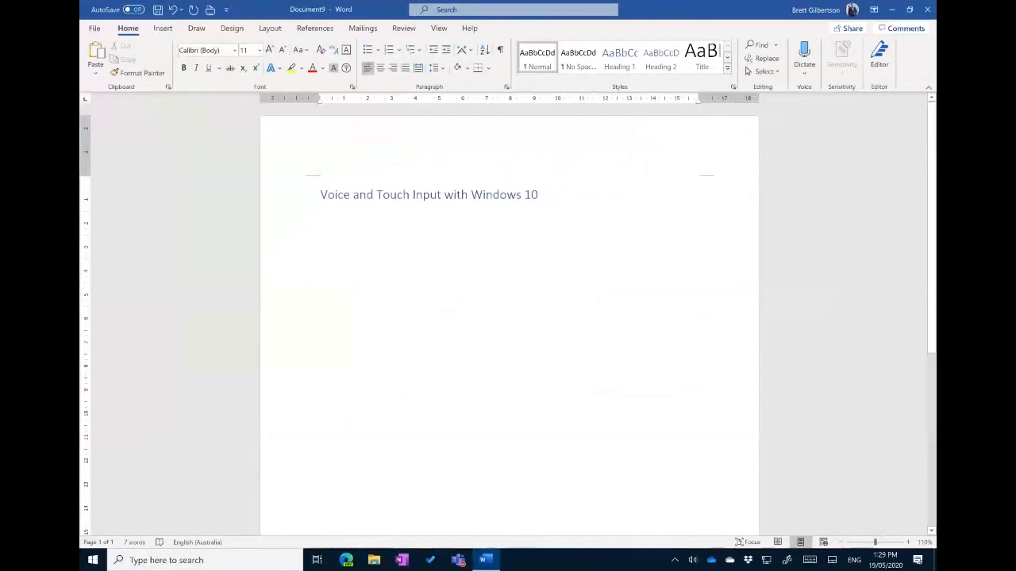
# Dictate "Phone icon there I can type with my voice" below the Word heading through the touch keyboard, and close the keyboard
pyautogui.click(809, 560)
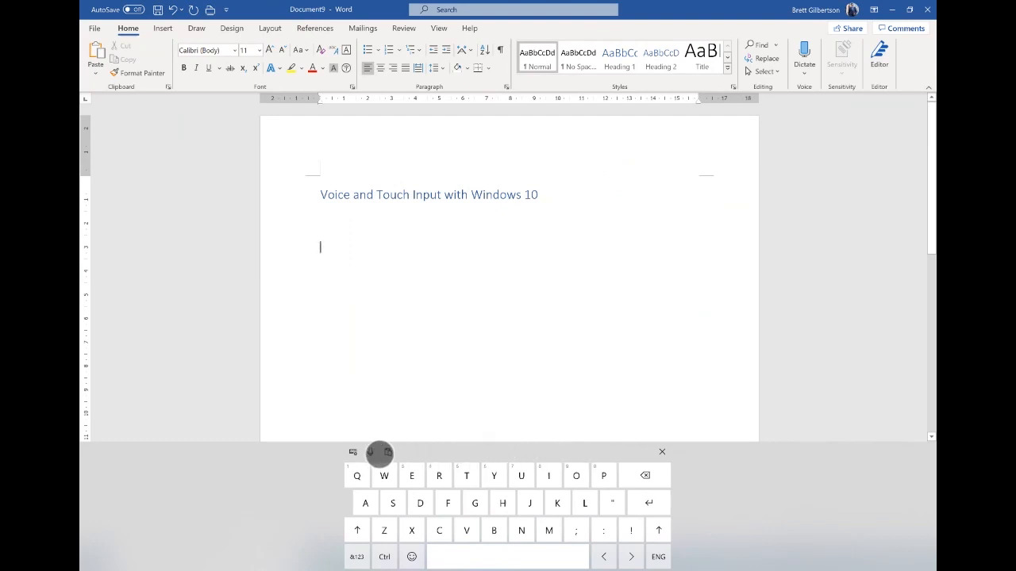
pyautogui.moveTo(343, 506)
pyautogui.mouseDown()
pyautogui.moveTo(387, 541)
pyautogui.moveTo(407, 461)
pyautogui.moveTo(369, 458)
pyautogui.mouseUp()
pyautogui.click(644, 475)
pyautogui.click(645, 476)
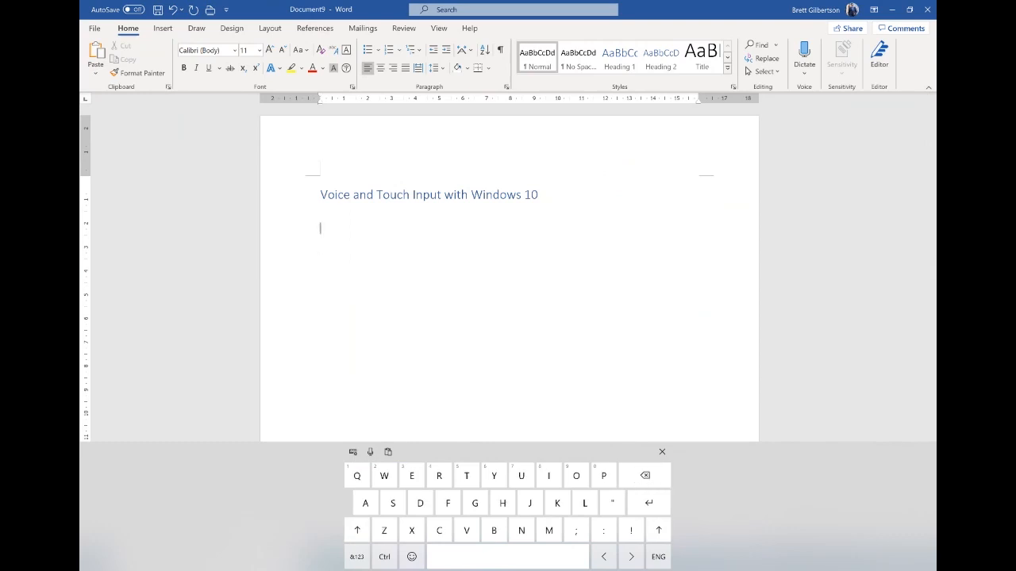
pyautogui.click(370, 452)
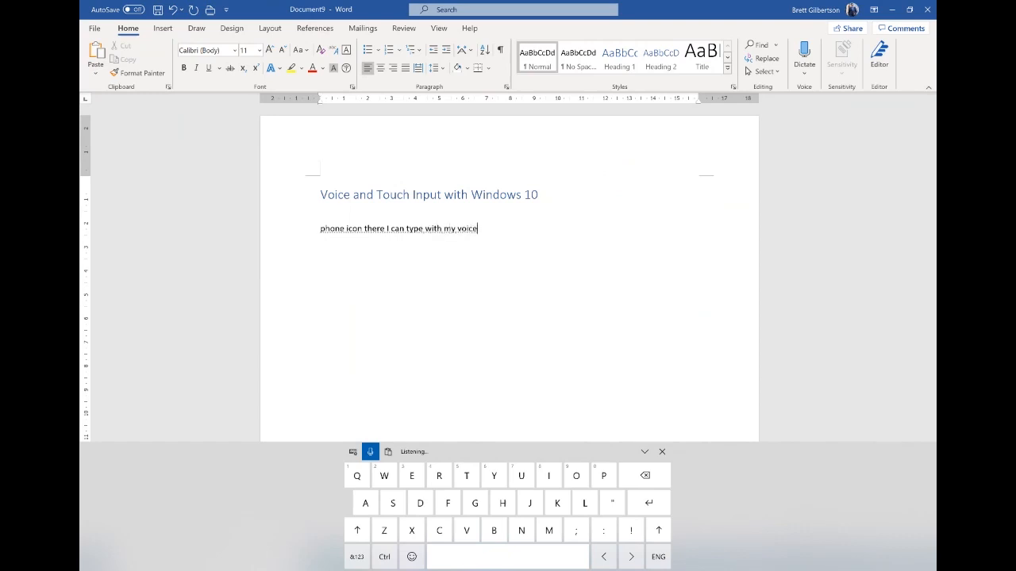
pyautogui.click(371, 453)
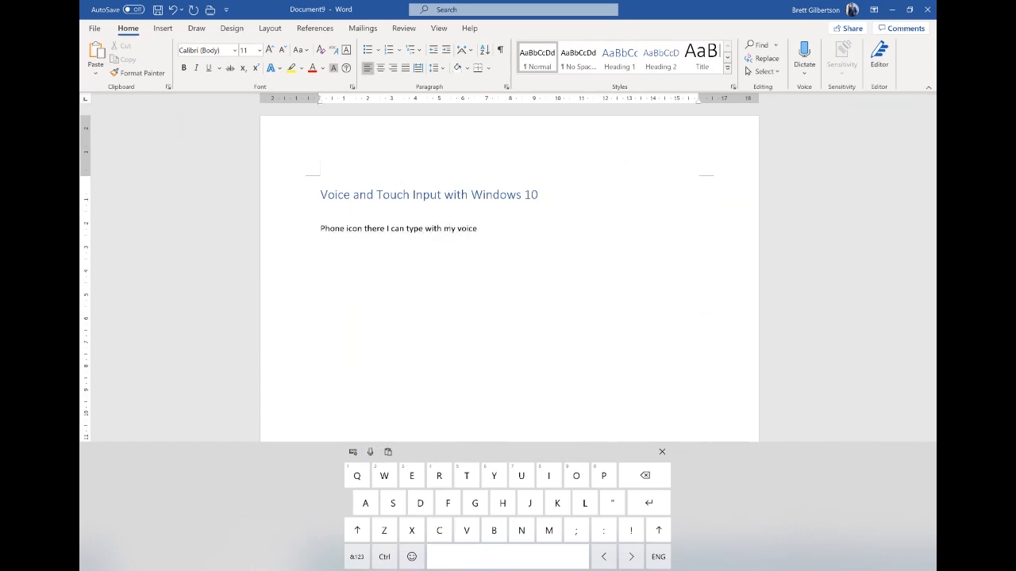
pyautogui.click(662, 452)
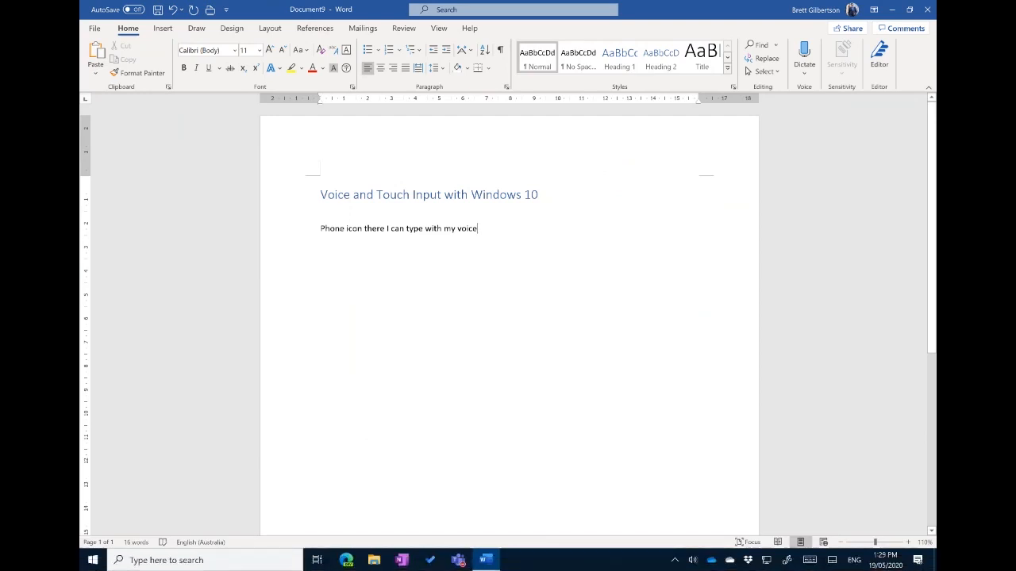
# Add a new line "Win + H", dictate a sentence after it with Windows dictation, and close the dictation bar
pyautogui.press('Return')
pyautogui.press('Return')
pyautogui.write('Win')
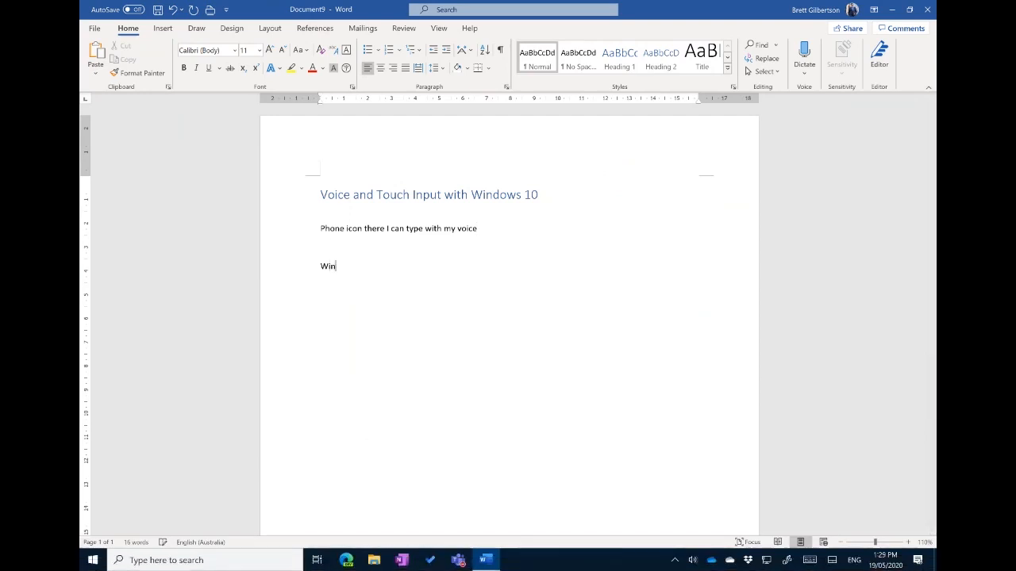
pyautogui.write(' + H')
pyautogui.press('super+h')
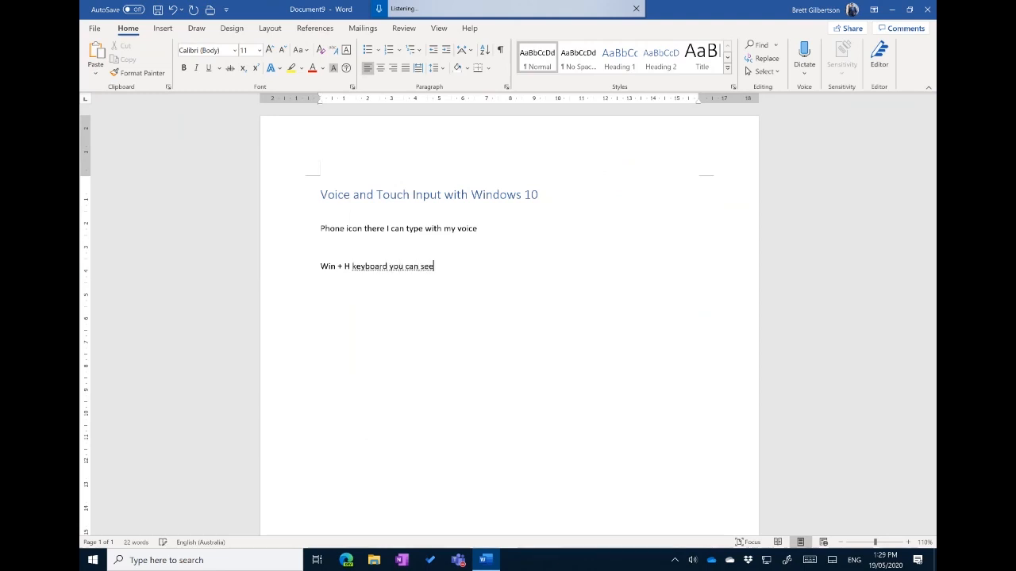
pyautogui.moveTo(492, 8); pyautogui.dragTo(498, 143)
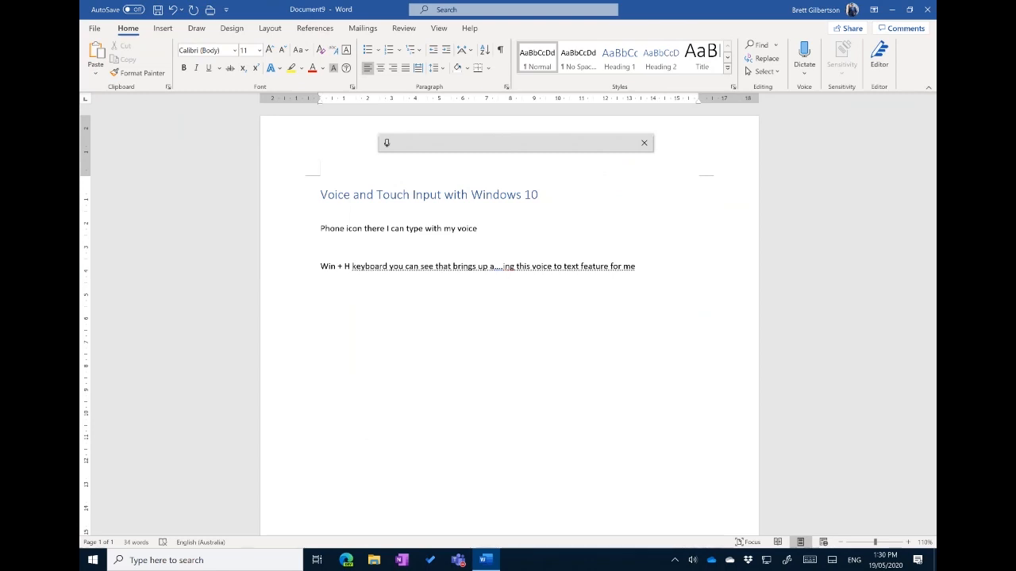
pyautogui.click(643, 143)
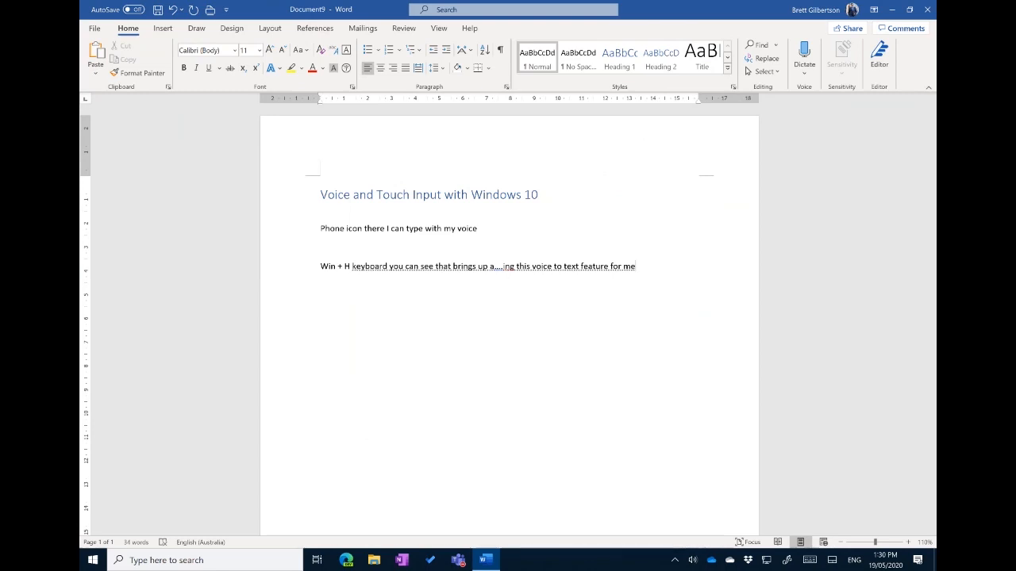
# Open the touch keyboard in its default layout and swipe-type "this is an example" at the end of the dictated sentence
pyautogui.click(809, 560)
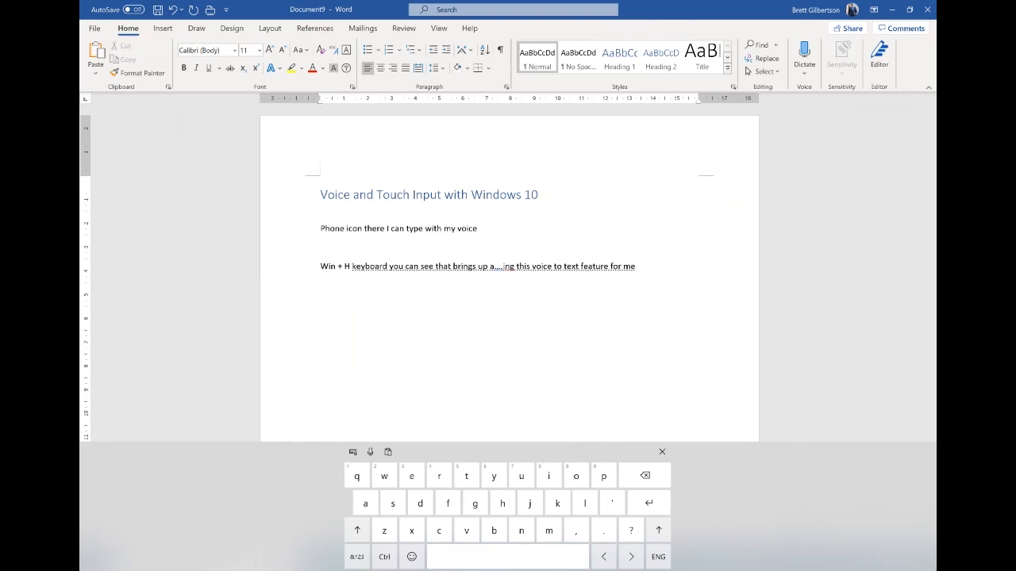
pyautogui.click(353, 452)
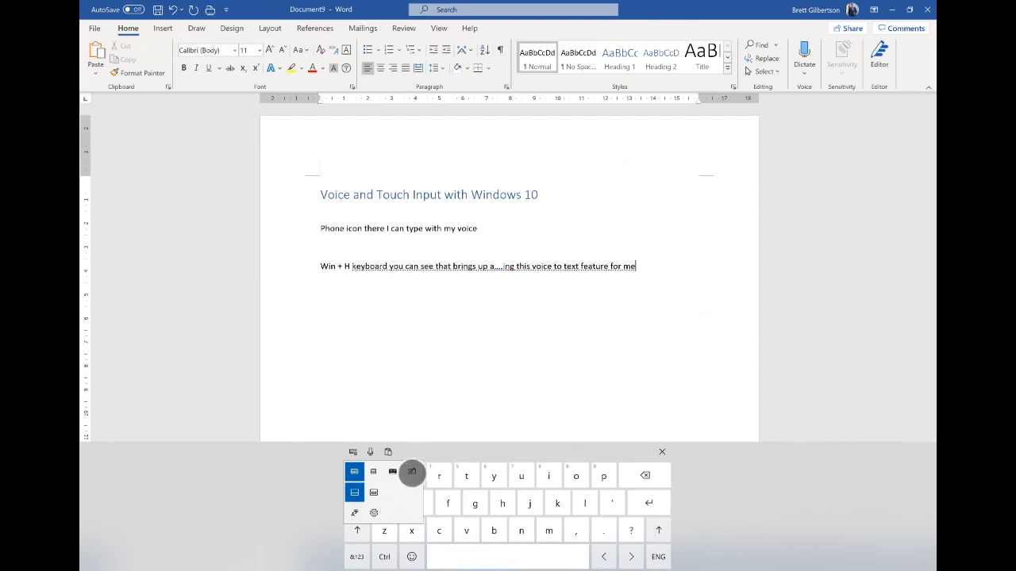
pyautogui.click(356, 474)
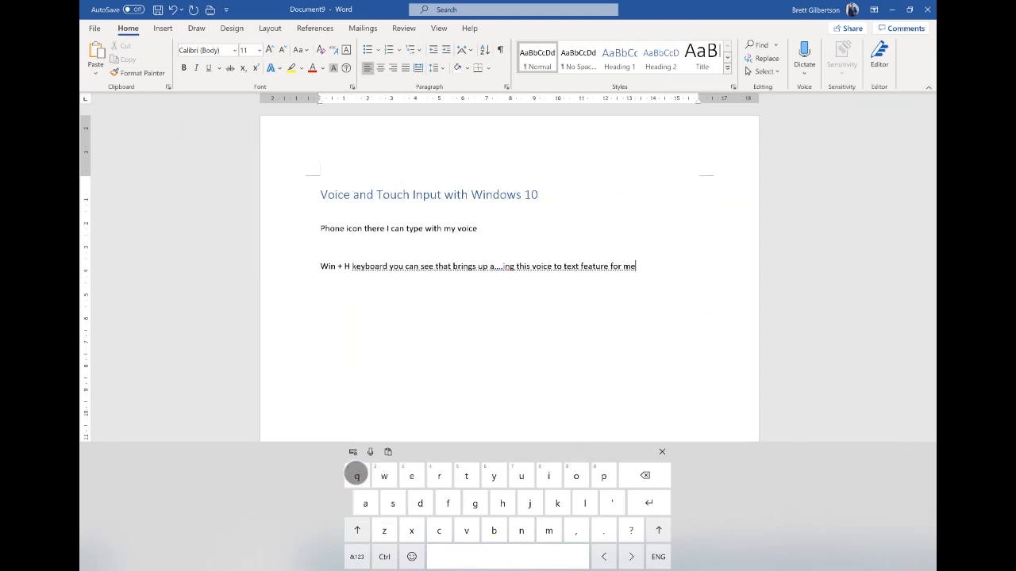
pyautogui.moveTo(467, 476)
pyautogui.mouseDown()
pyautogui.moveTo(492, 503)
pyautogui.moveTo(529, 477)
pyautogui.moveTo(395, 504)
pyautogui.mouseUp()
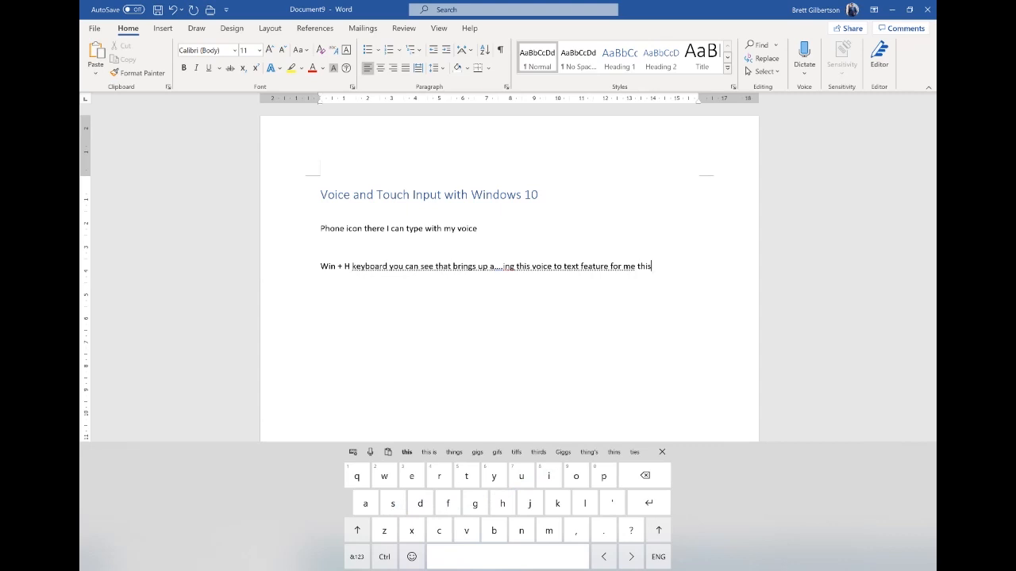
pyautogui.moveTo(548, 476)
pyautogui.mouseDown()
pyautogui.moveTo(392, 503)
pyautogui.moveTo(538, 526)
pyautogui.moveTo(521, 530)
pyautogui.mouseUp()
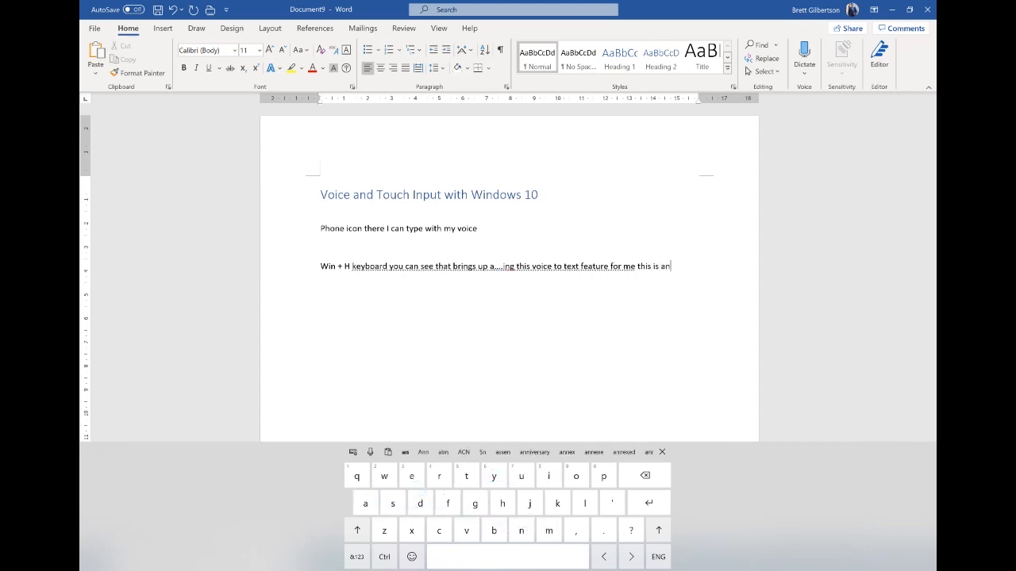
pyautogui.moveTo(411, 476)
pyautogui.mouseDown()
pyautogui.moveTo(373, 508)
pyautogui.moveTo(545, 522)
pyautogui.moveTo(600, 470)
pyautogui.moveTo(527, 490)
pyautogui.moveTo(411, 476)
pyautogui.mouseUp()
pyautogui.click(508, 556)
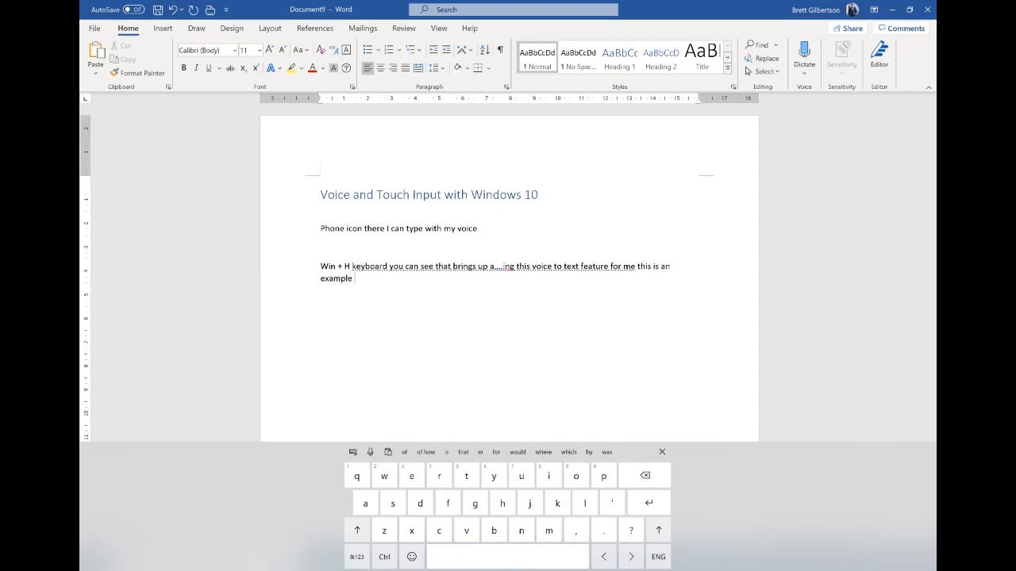
# Append "6789065é" after "example" using the letter keys' alternate numbers and accents, and close the touch keyboard
pyautogui.moveTo(494, 476); pyautogui.dragTo(516, 414)
pyautogui.moveTo(550, 475); pyautogui.dragTo(578, 412)
pyautogui.moveTo(603, 476); pyautogui.dragTo(602, 435)
pyautogui.moveTo(492, 473); pyautogui.dragTo(458, 406)
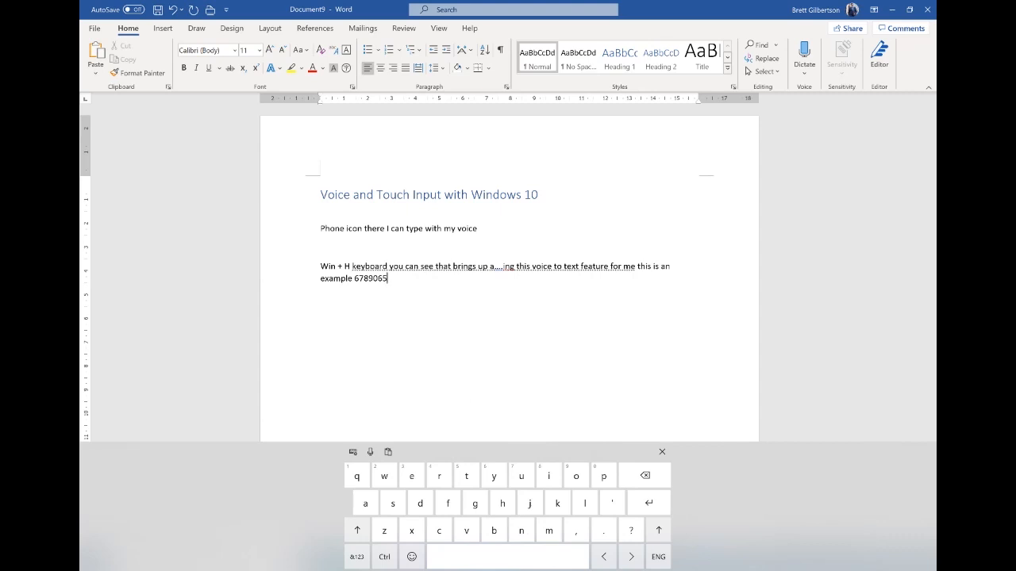
pyautogui.moveTo(412, 476); pyautogui.dragTo(411, 468)
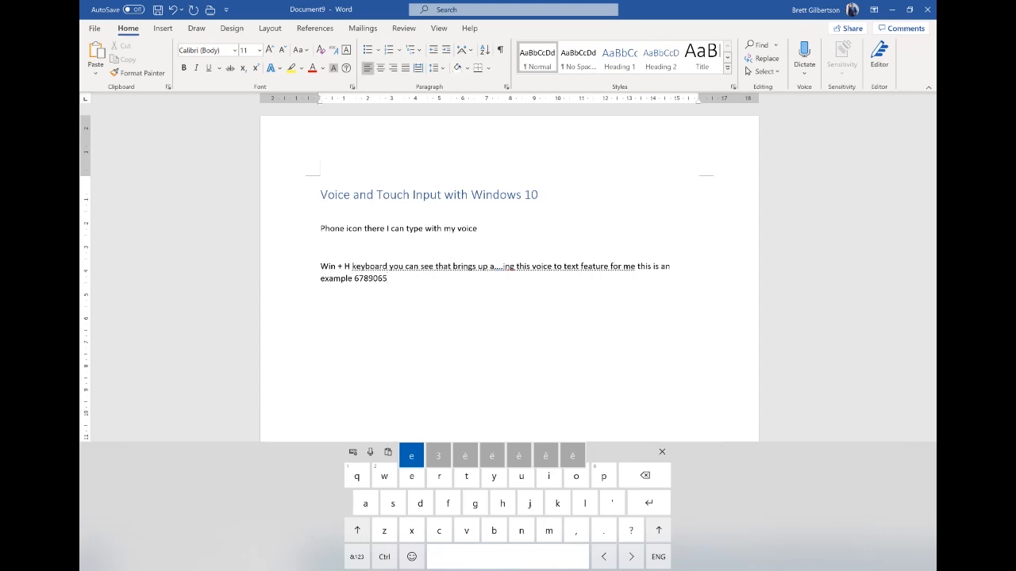
pyautogui.moveTo(411, 469); pyautogui.dragTo(411, 457)
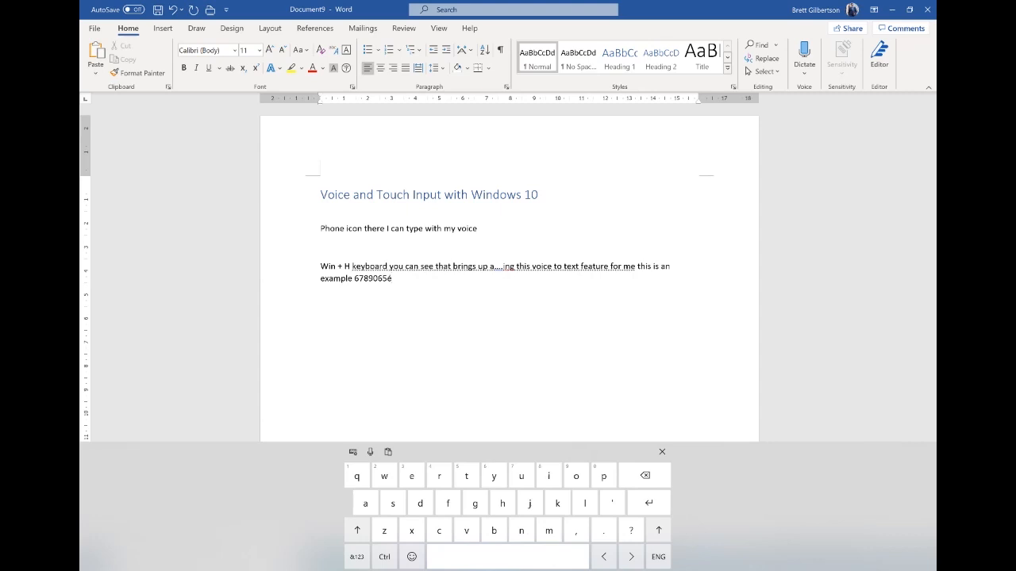
pyautogui.click(662, 453)
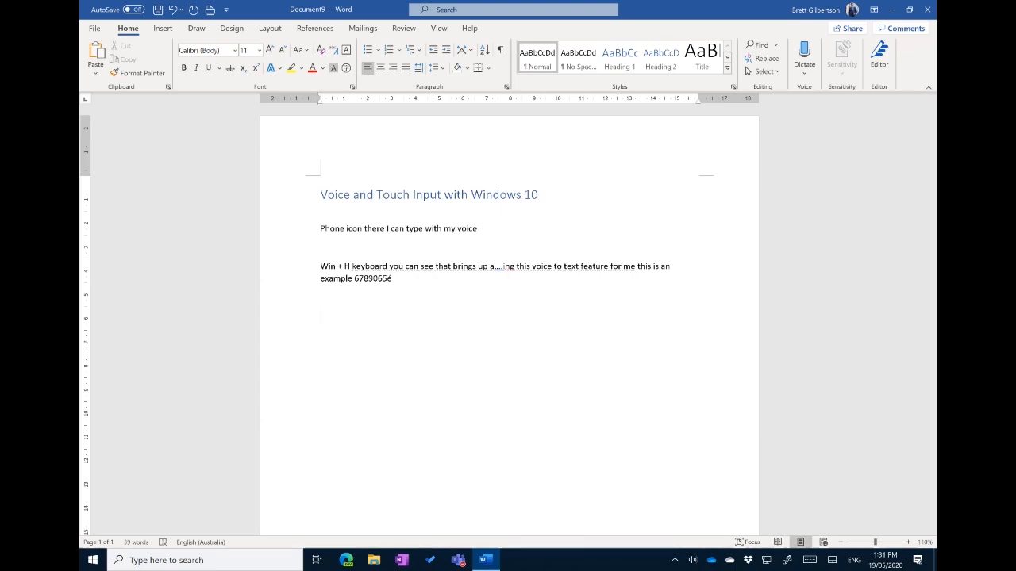
# Reopen the touch keyboard, switch its input language to French (France), and return it to English (Australia)
pyautogui.click(810, 560)
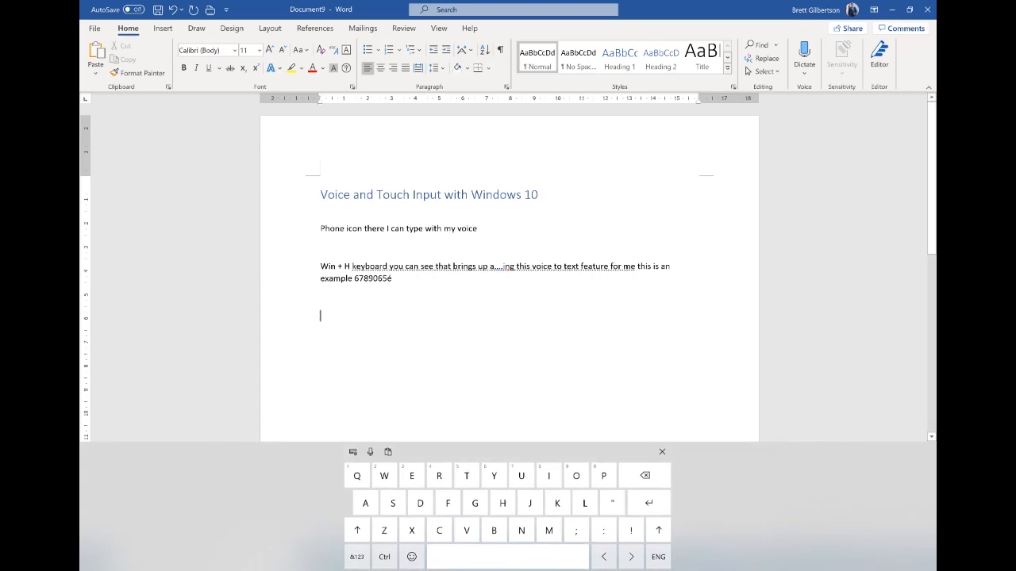
pyautogui.click(658, 556)
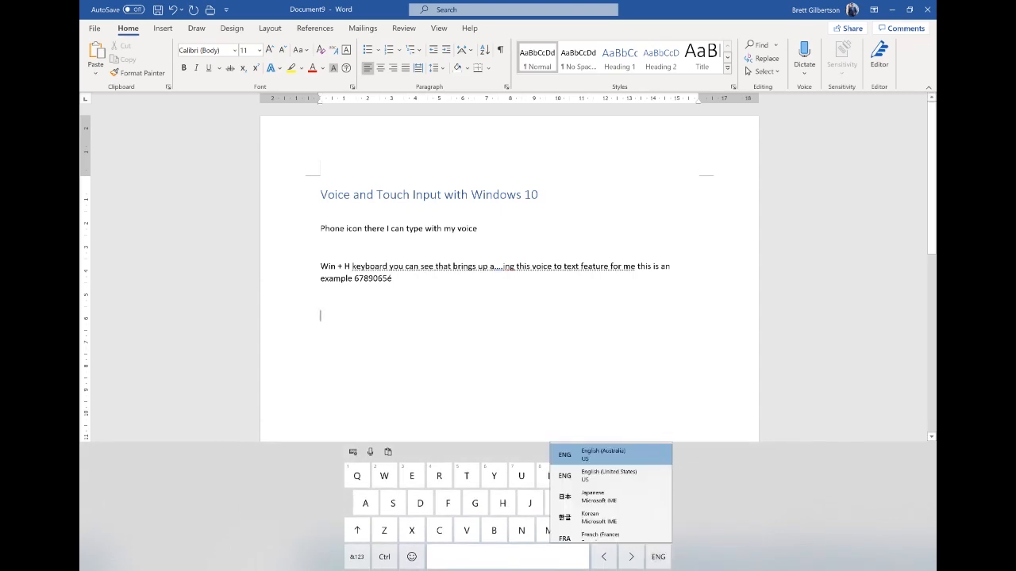
pyautogui.moveTo(648, 489); pyautogui.dragTo(646, 453)
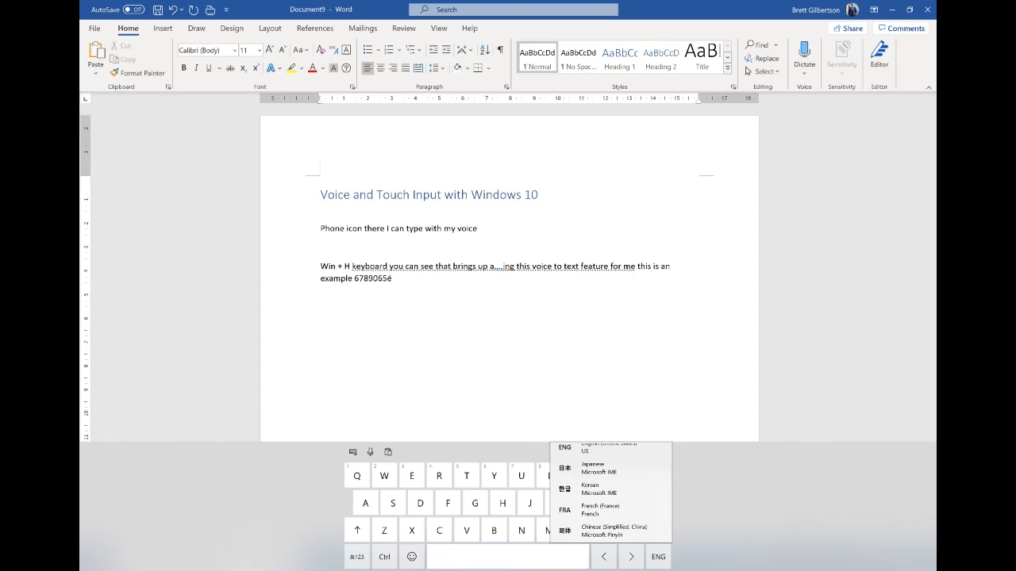
pyautogui.click(627, 504)
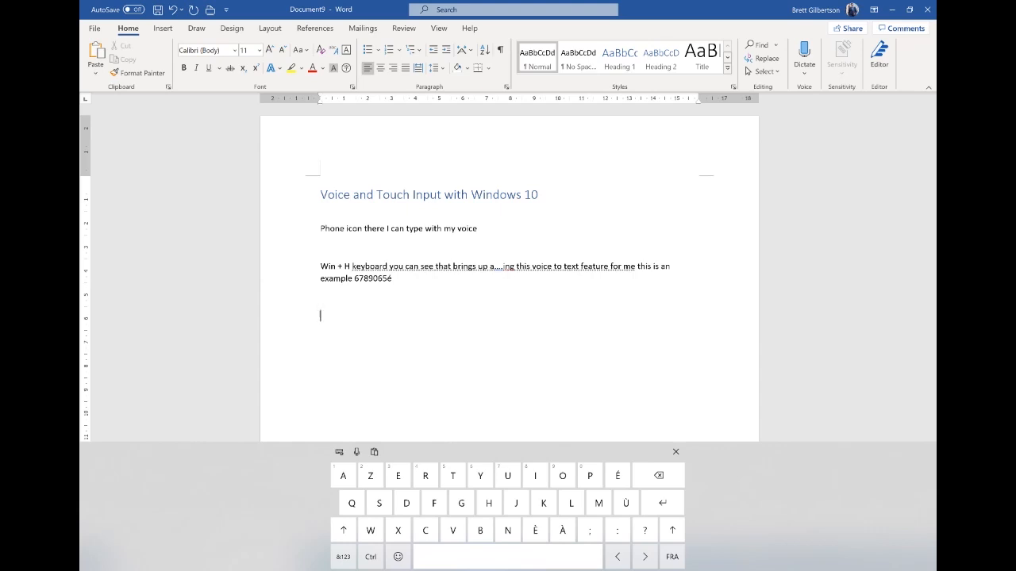
pyautogui.click(671, 556)
pyautogui.click(624, 455)
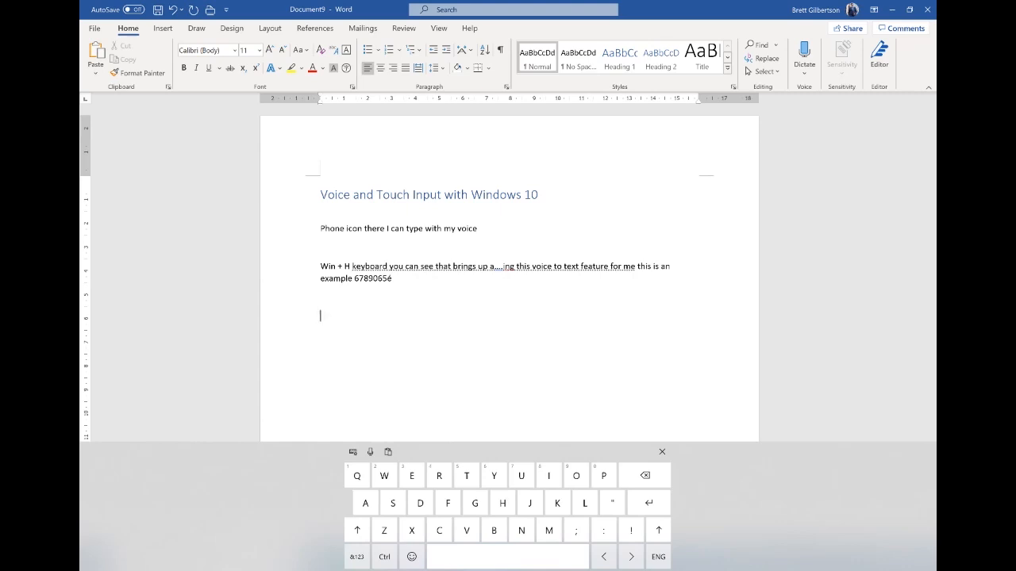
# Show the touch keyboard's numbers and symbols layout, close the keyboard, and enter a degree symbol on the blank line
pyautogui.click(356, 556)
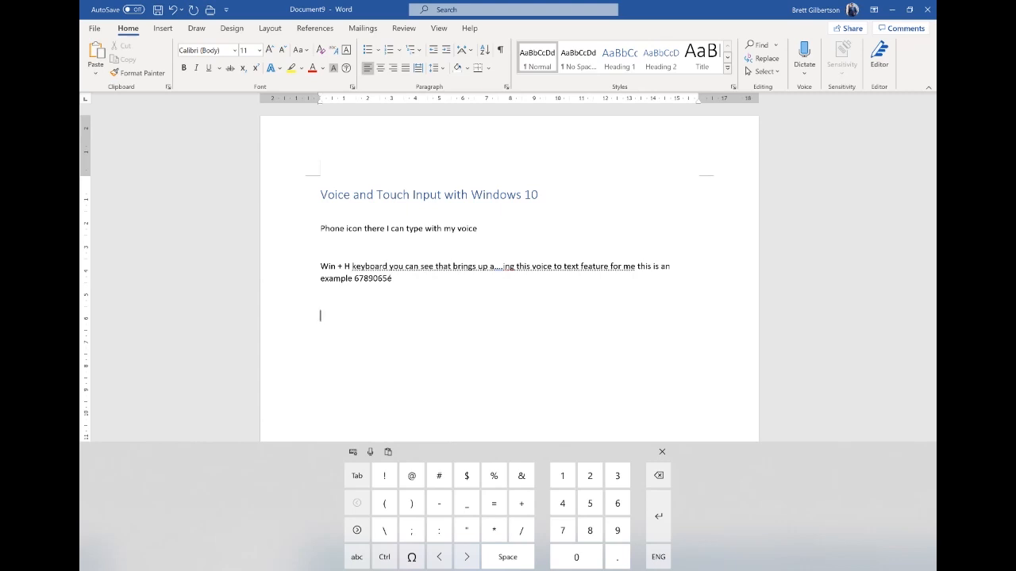
pyautogui.click(662, 452)
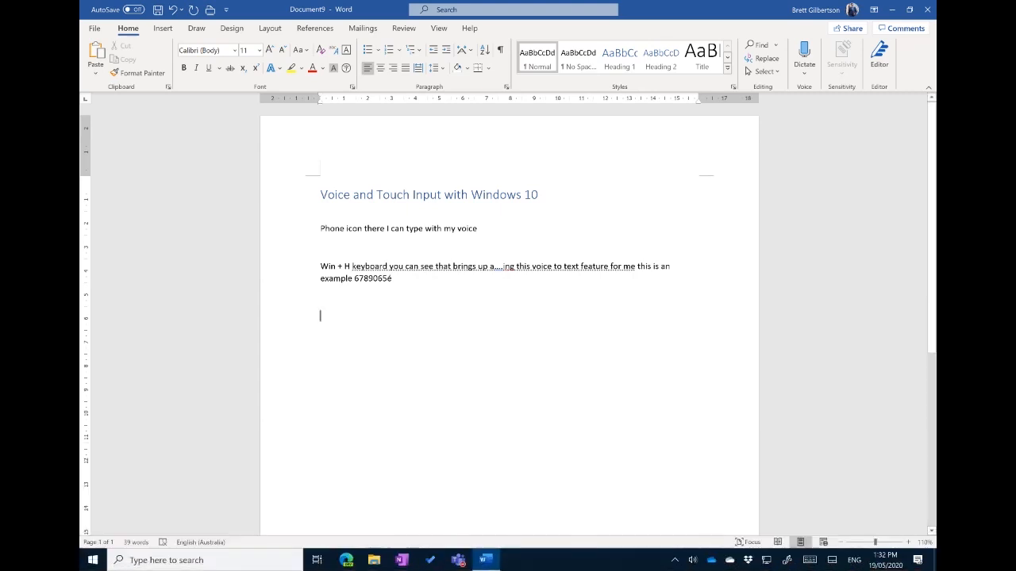
pyautogui.write('"')
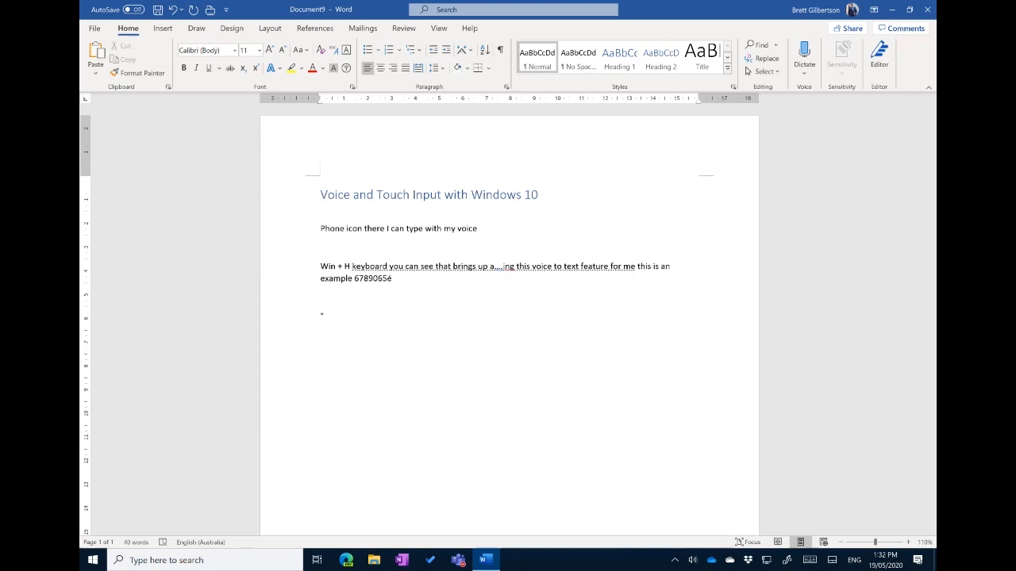
# Add two degree symbols and a ℗ symbol to the last line using the touch keyboard's second set of symbols
pyautogui.click(810, 561)
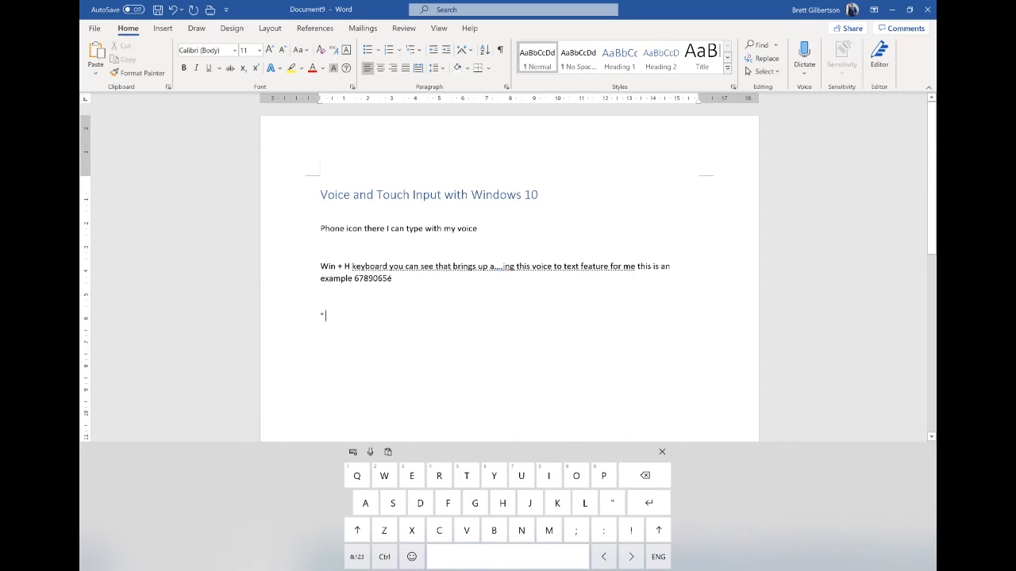
pyautogui.click(356, 556)
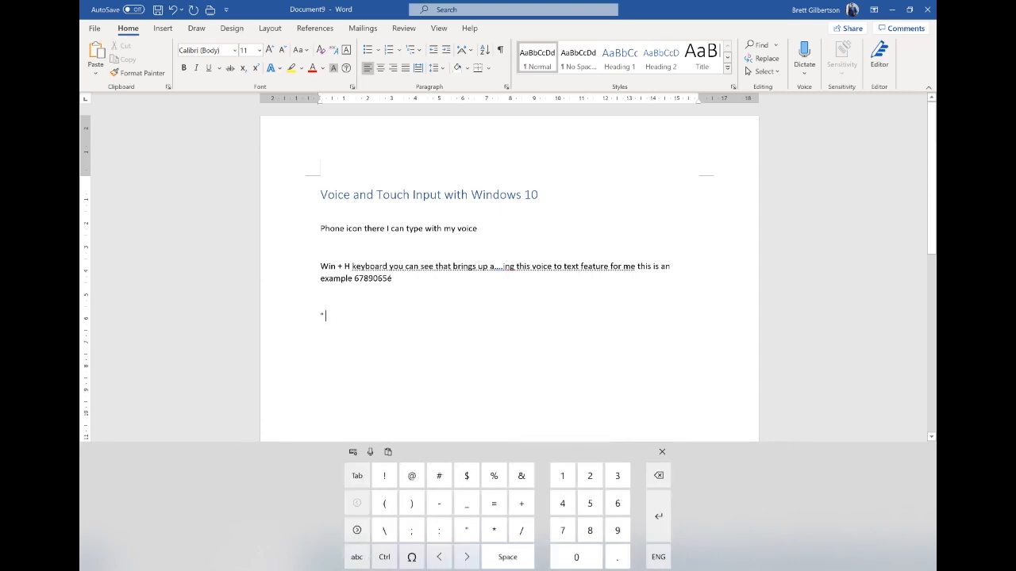
pyautogui.click(357, 530)
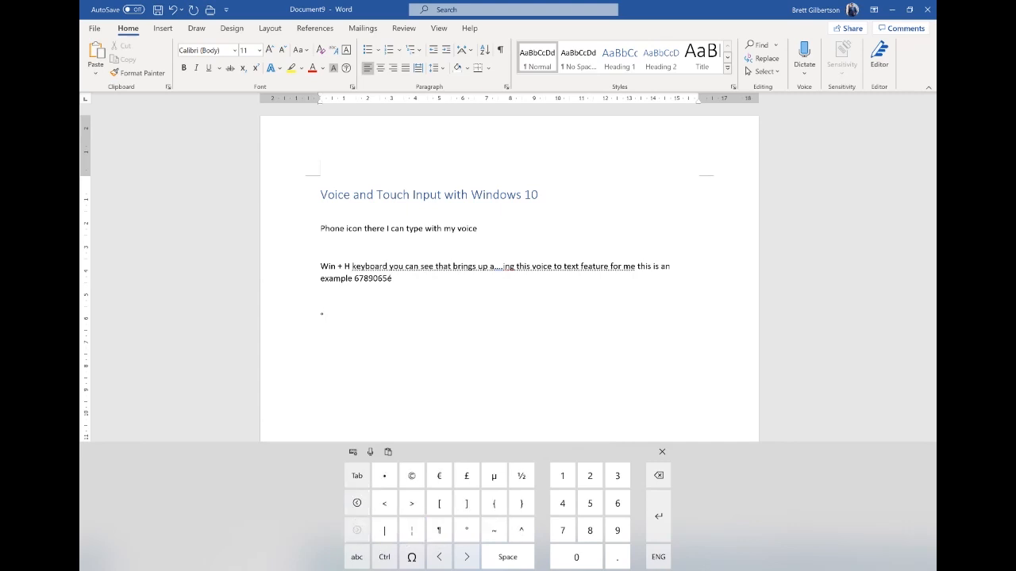
pyautogui.click(466, 531)
pyautogui.moveTo(466, 530); pyautogui.dragTo(466, 530)
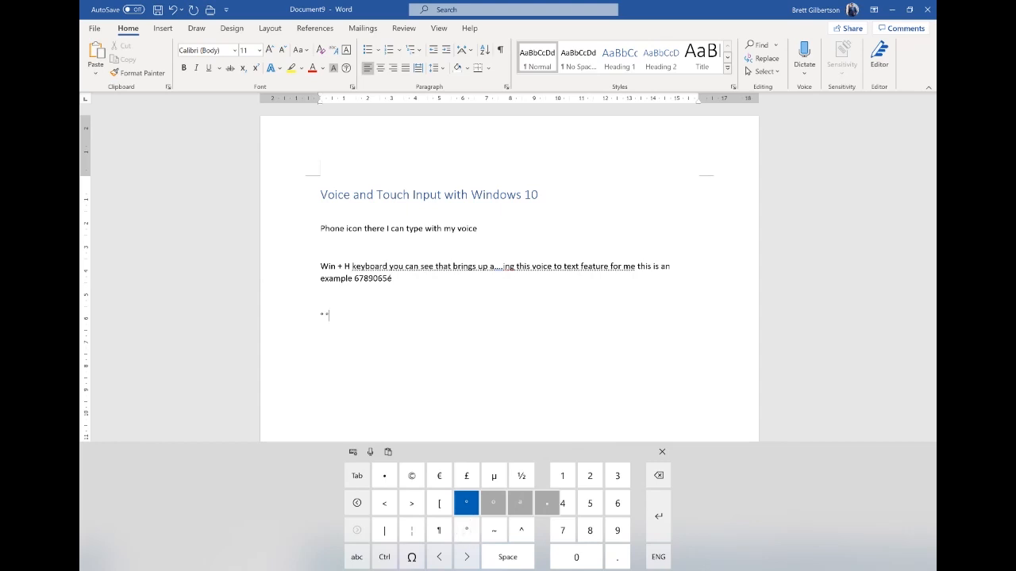
pyautogui.click(469, 478)
pyautogui.click(466, 475)
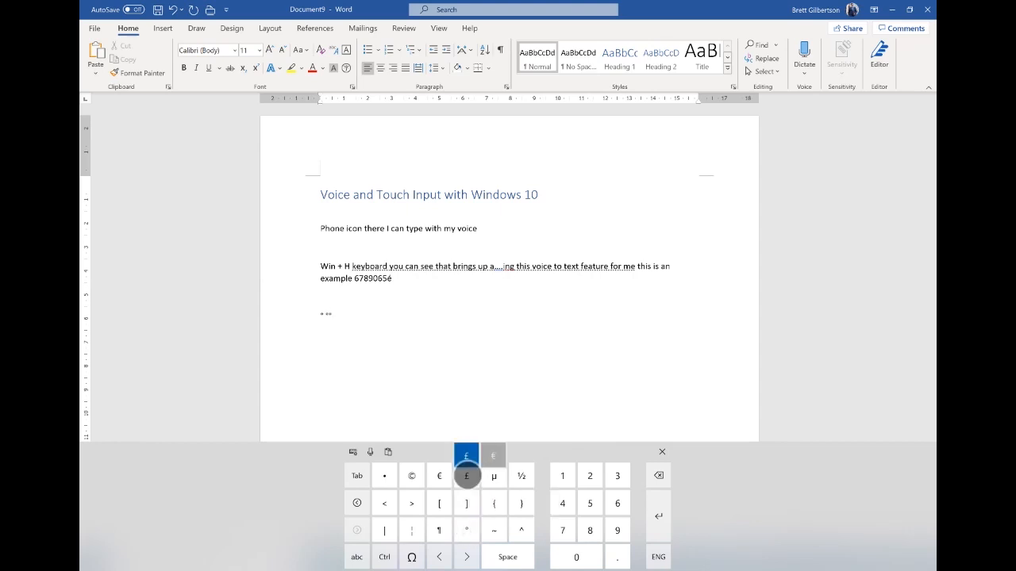
pyautogui.moveTo(411, 476); pyautogui.dragTo(485, 454)
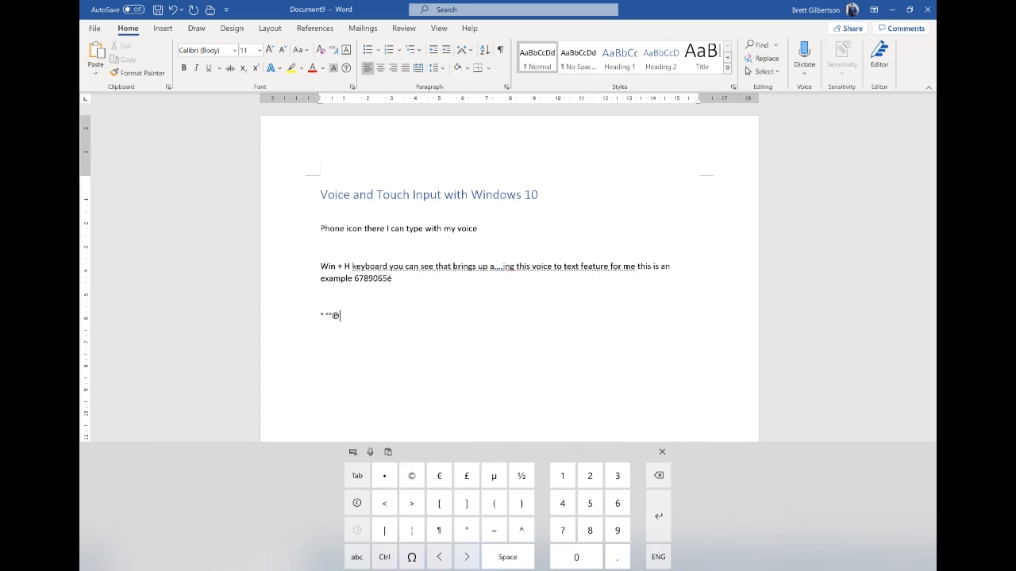